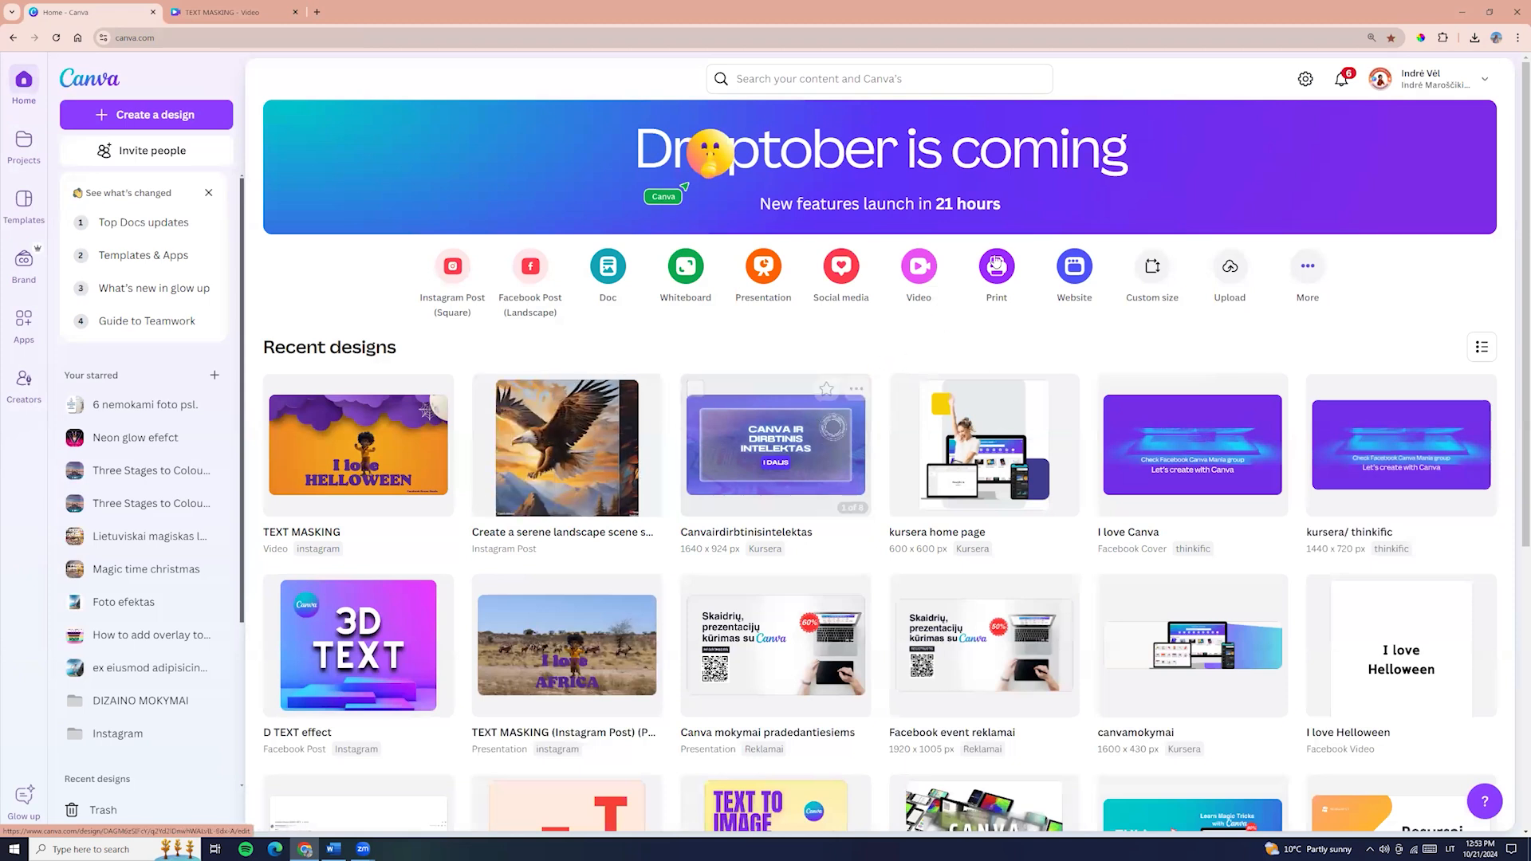
Step: Create a blank Facebook Video design and add a heading that reads "I love"
left_click(919, 271)
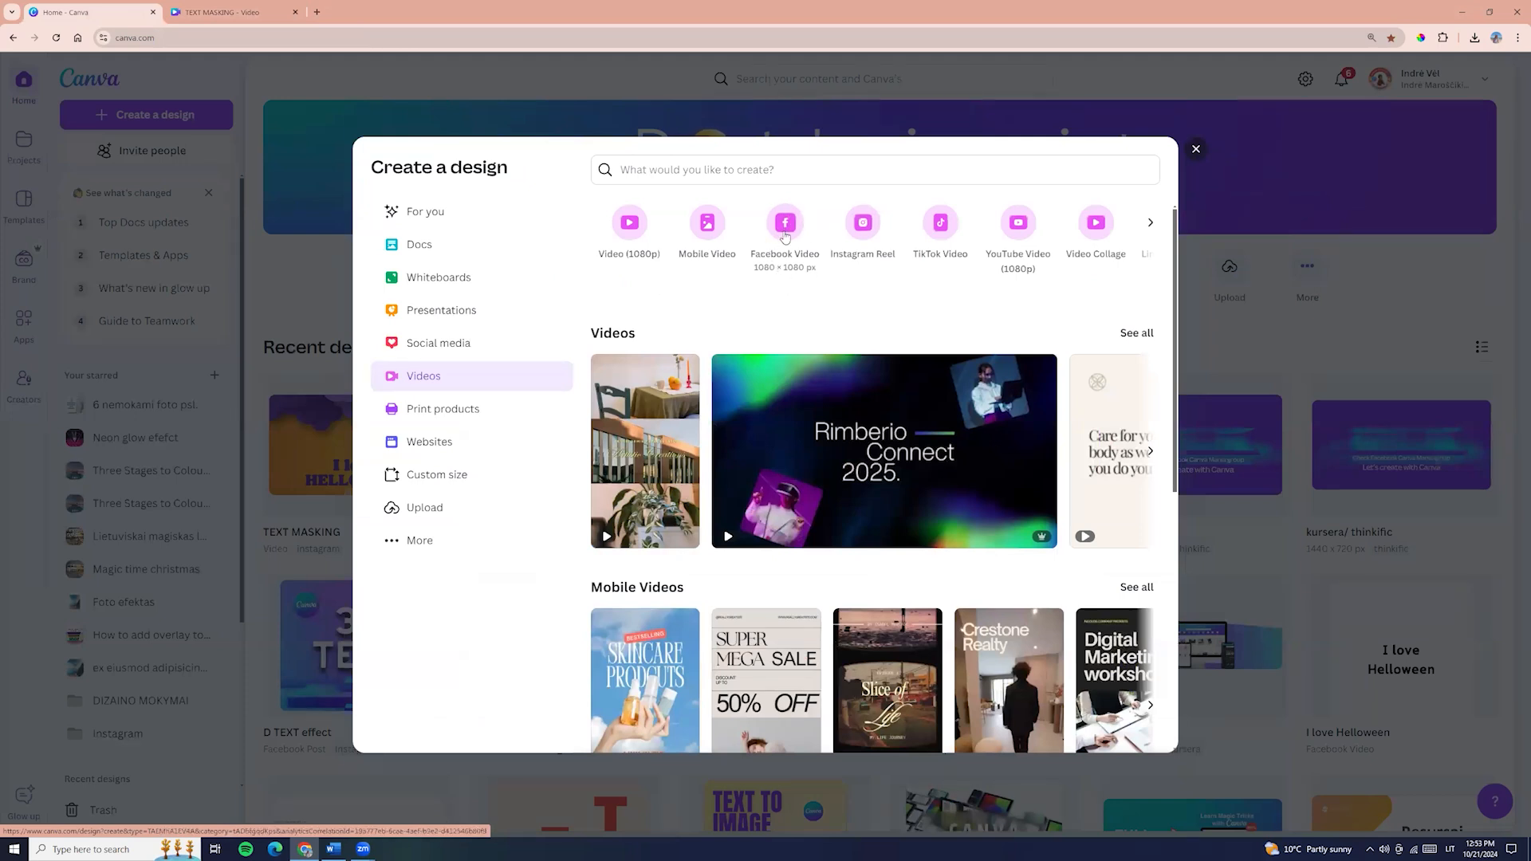
left_click(786, 231)
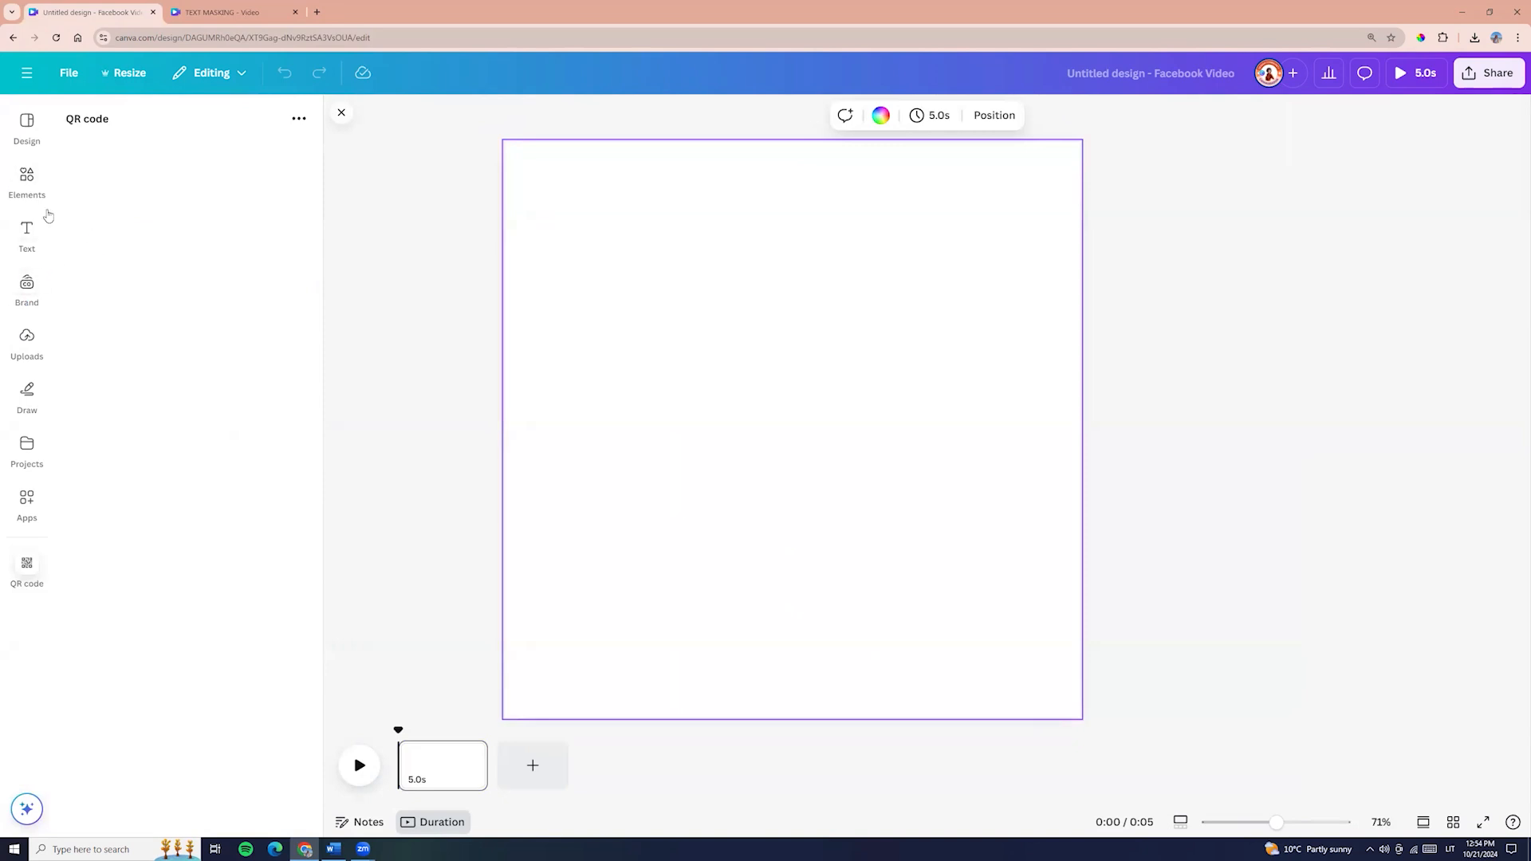
left_click(23, 231)
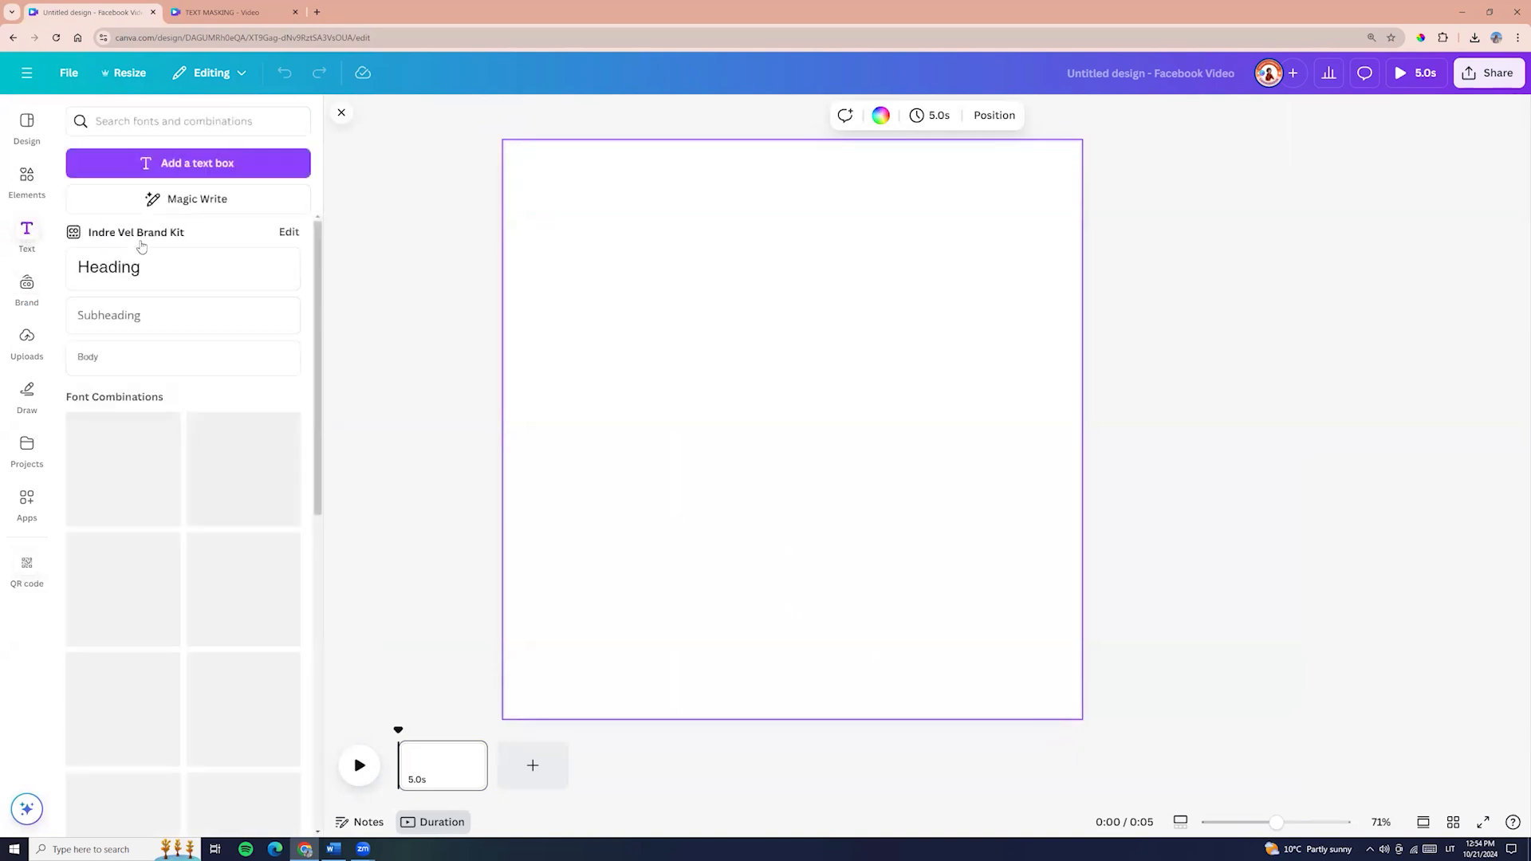
left_click(130, 267)
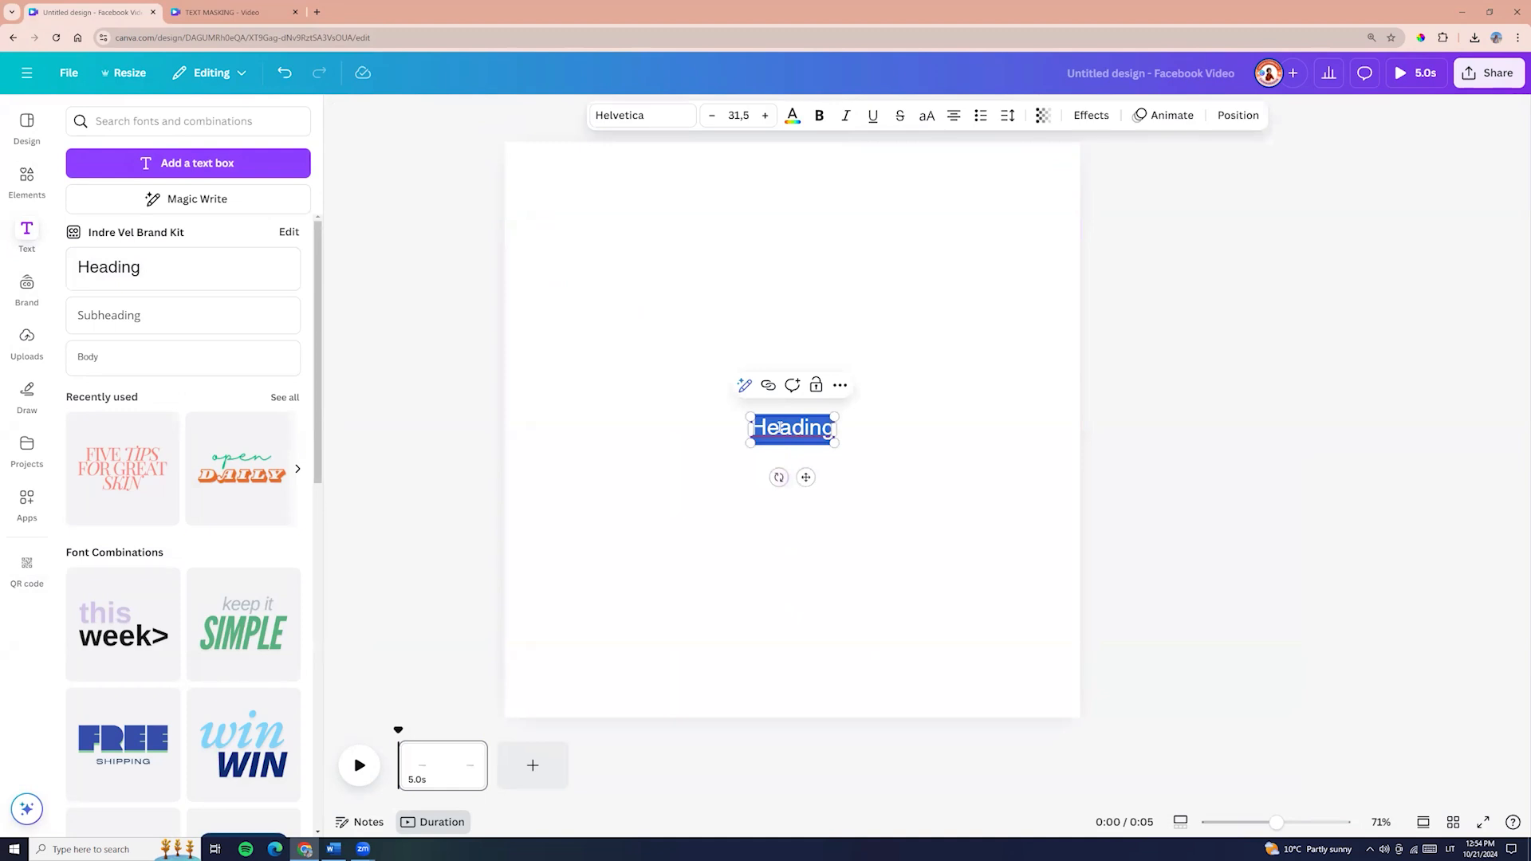
key("BackSpace")
type("I love")
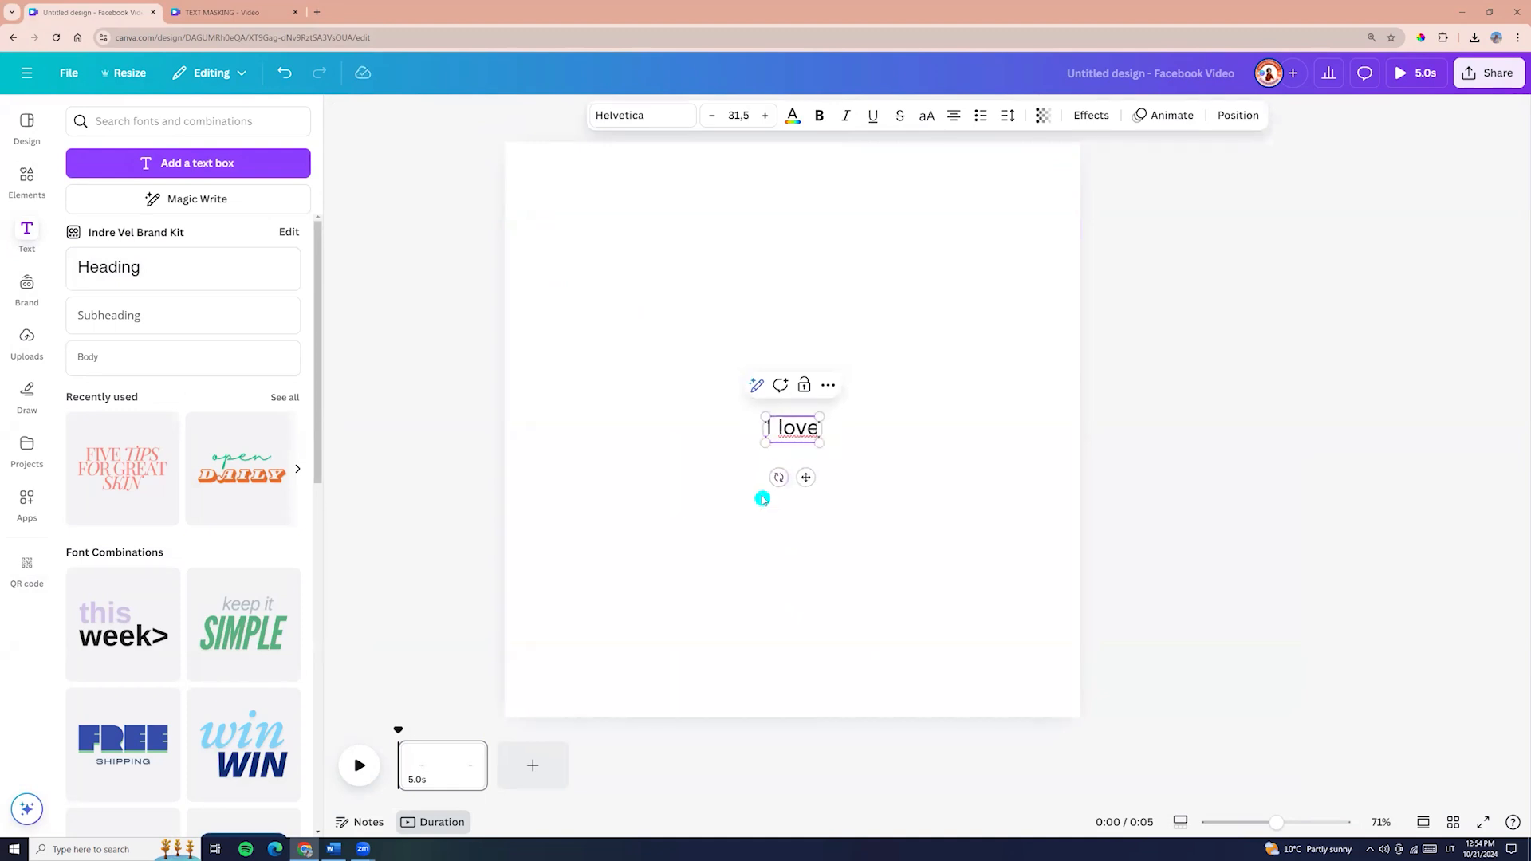
left_click(710, 534)
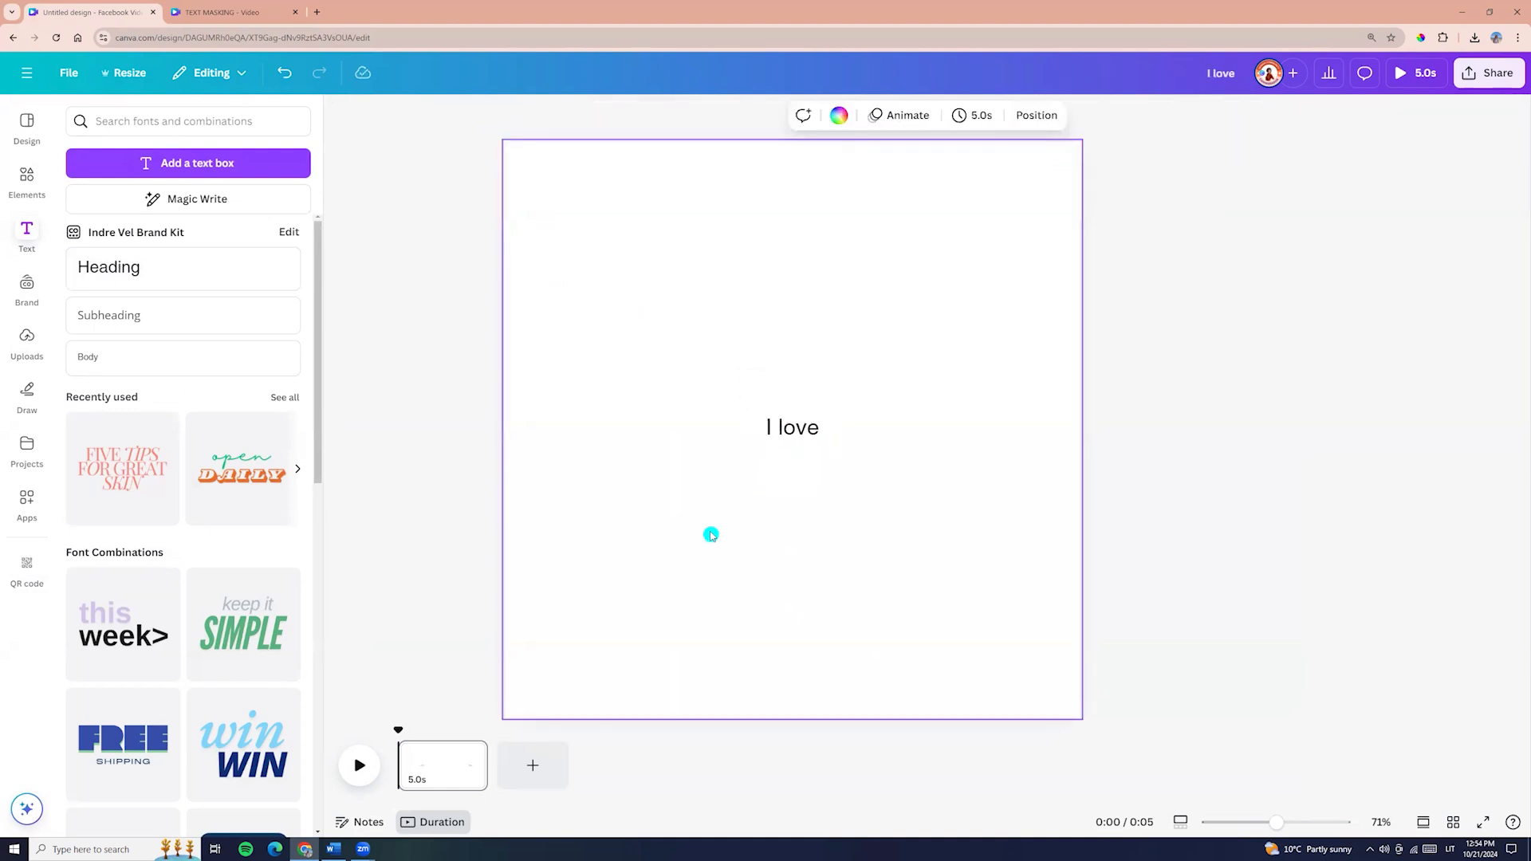
Step: Add a second line reading "HELLOWEEN" to the heading and enlarge the text to about size 78 in the page's lower half
left_click(793, 430)
left_click_drag(794, 436, 767, 437)
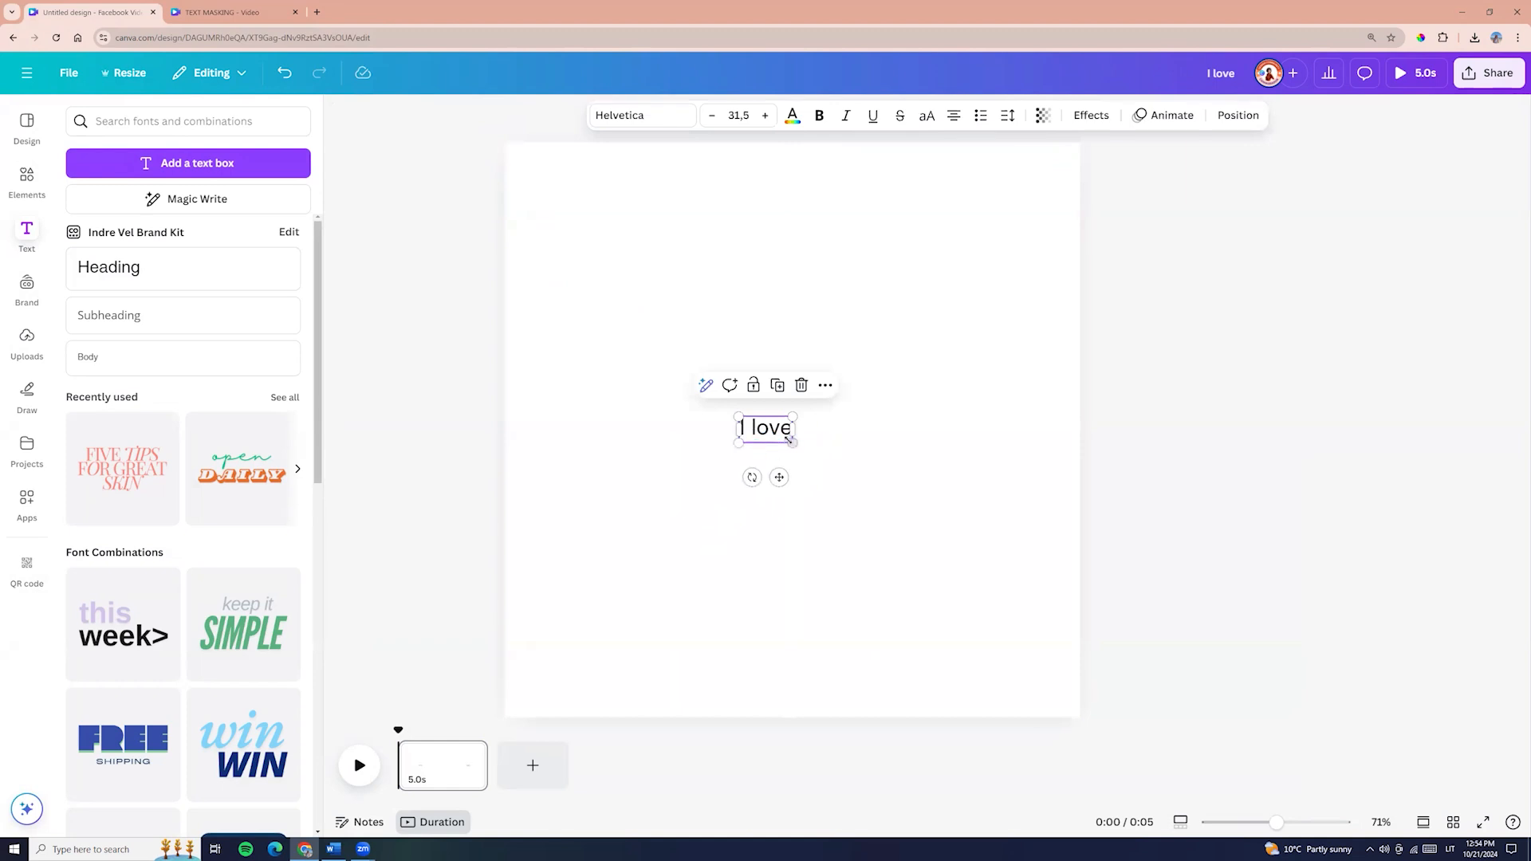
left_click(786, 444)
key("Return")
type("HELLOW")
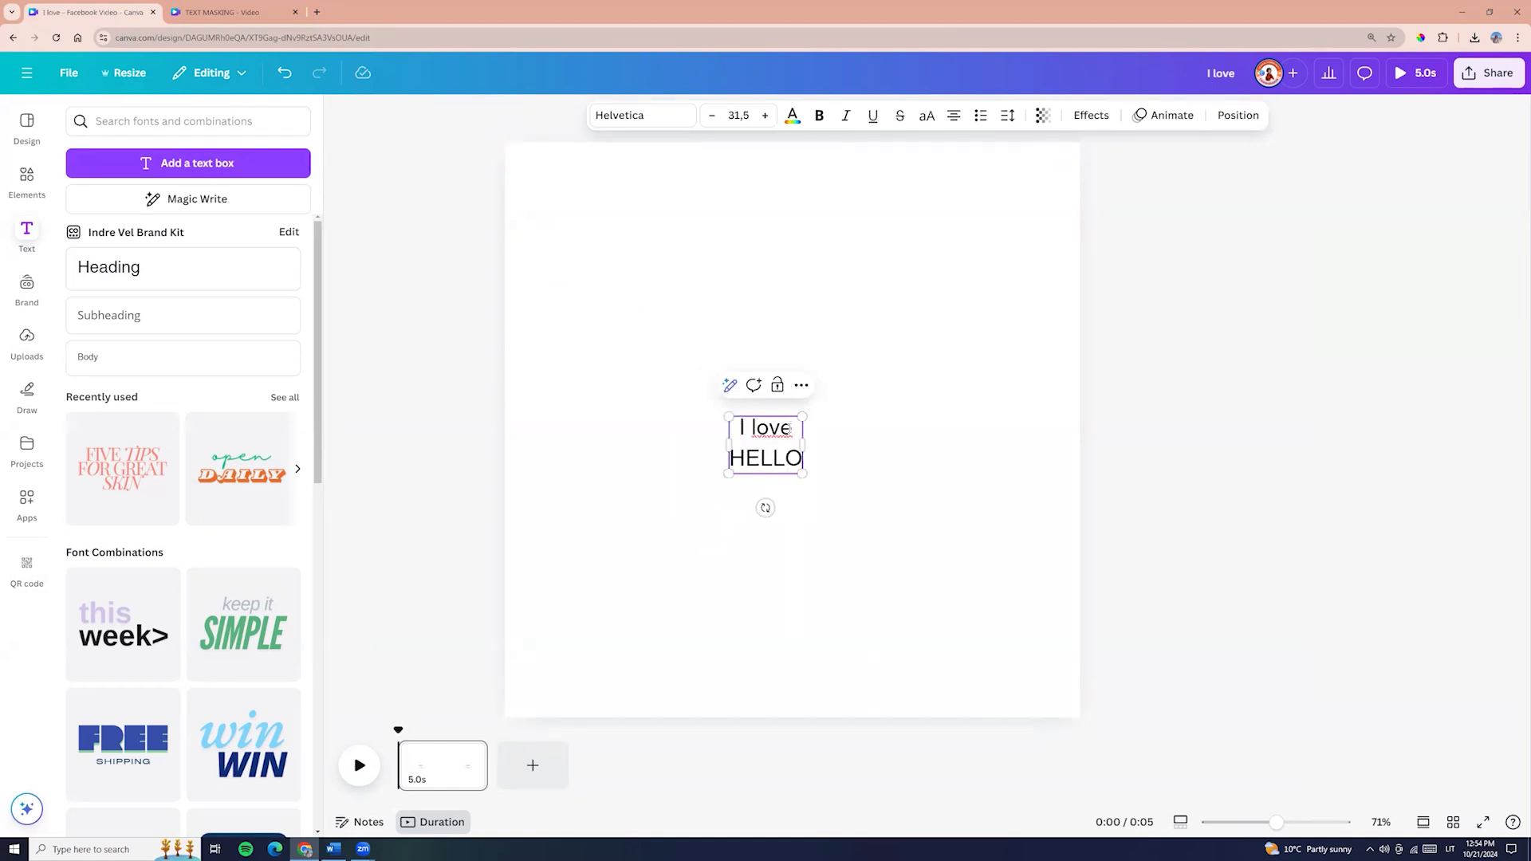
type("EEN")
left_click_drag(844, 485, 991, 672)
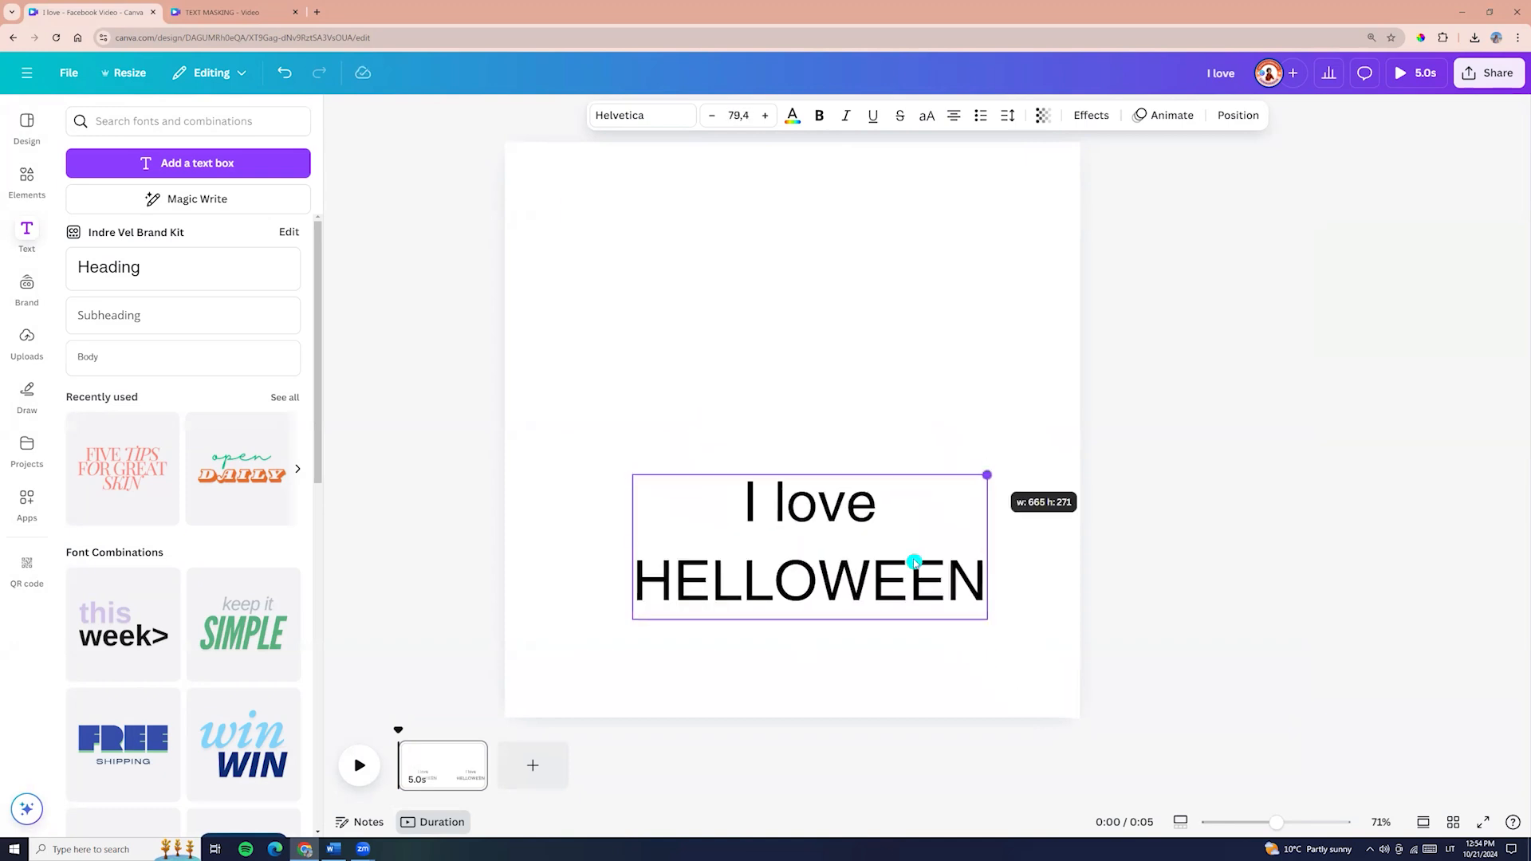
left_click_drag(914, 562, 838, 557)
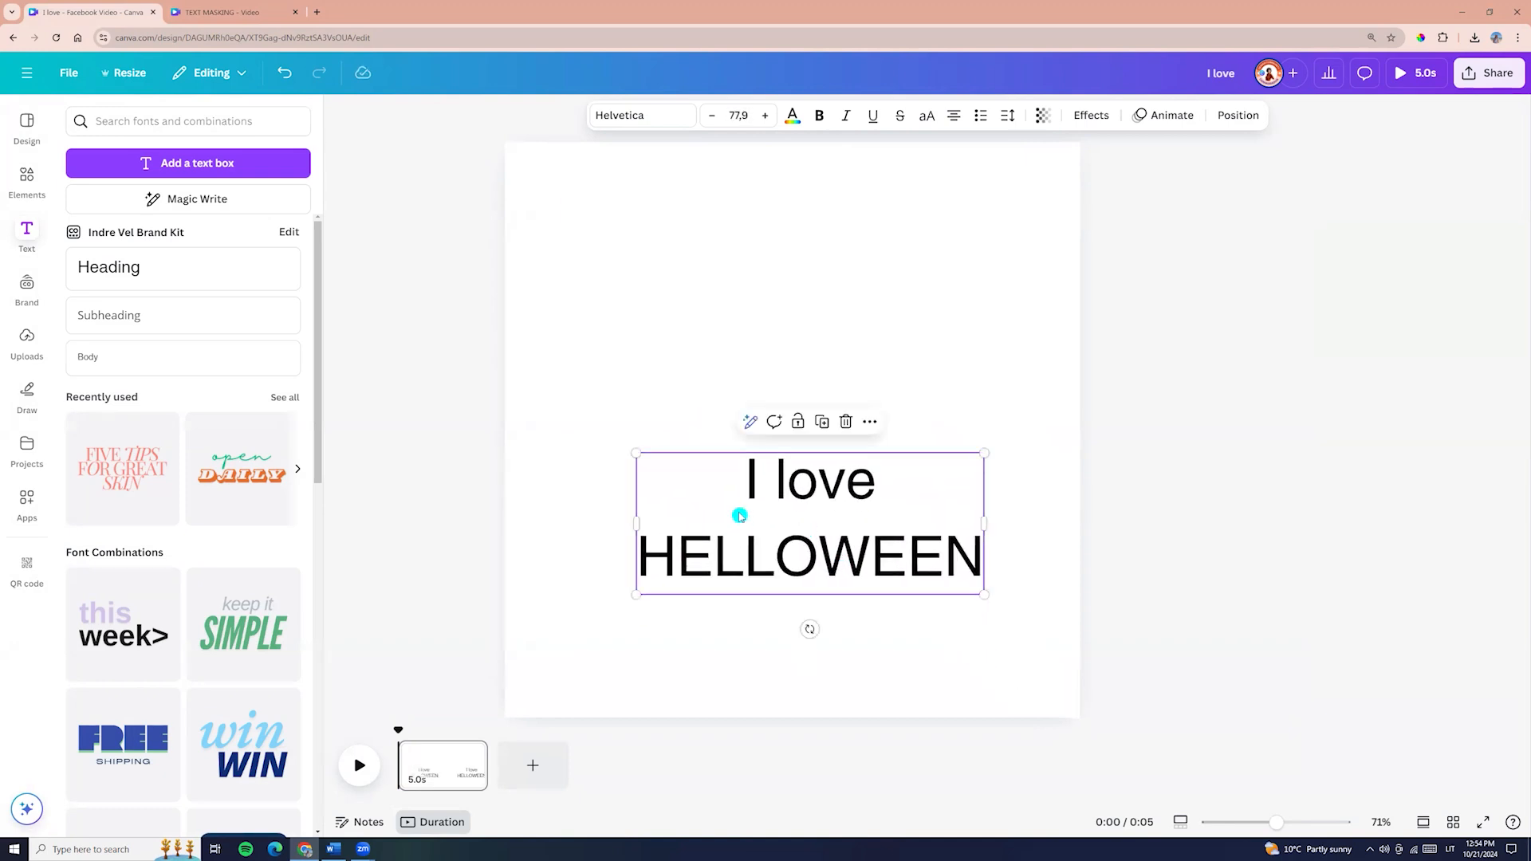
Step: Set the heading's font to Jeepers and enlarge the text to about size 102
left_click(646, 116)
left_click(187, 191)
type("je")
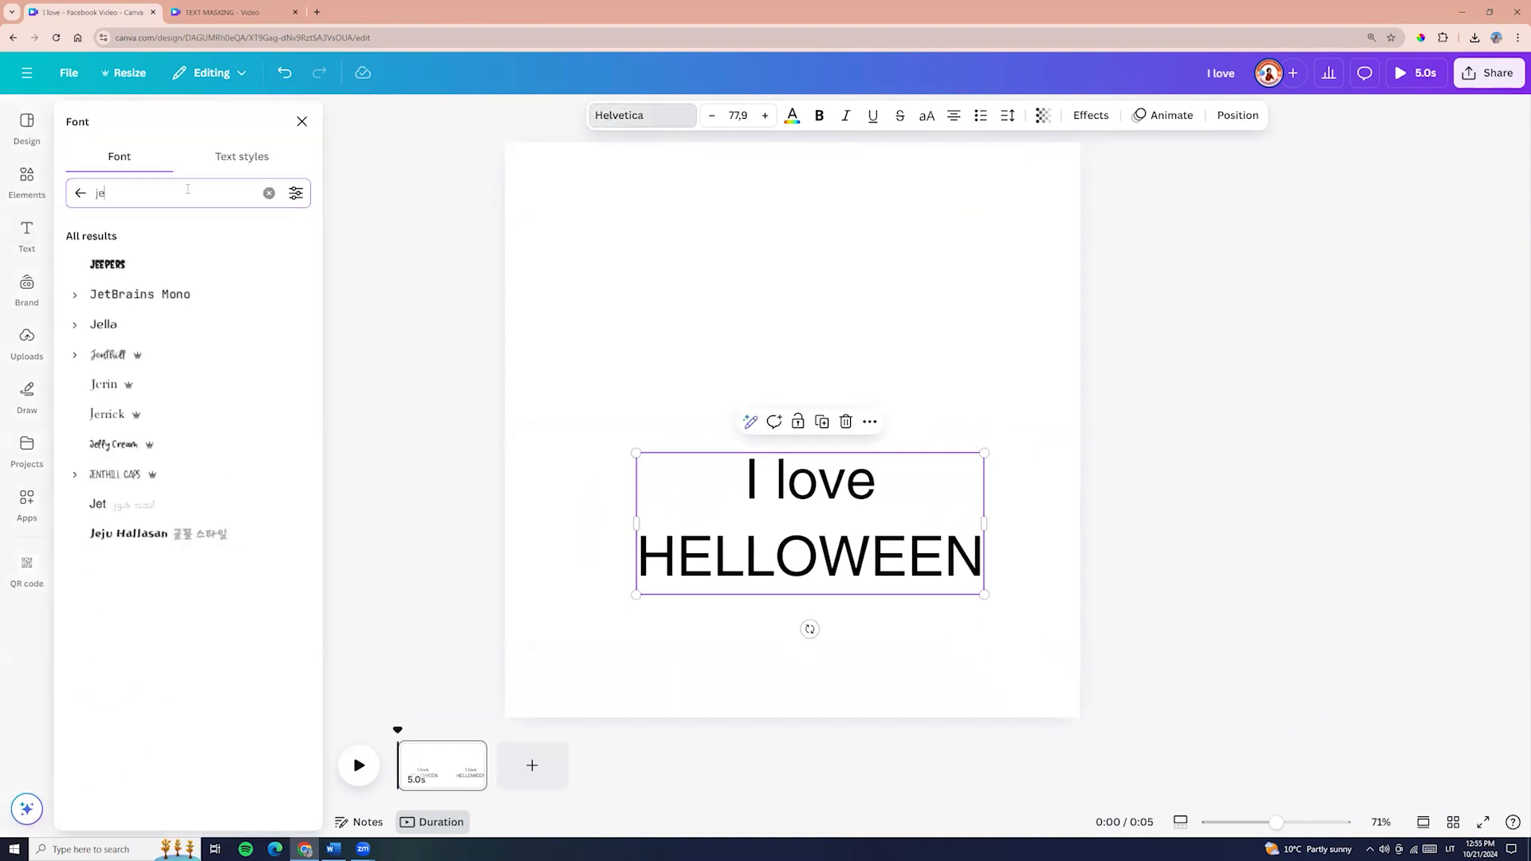
left_click(108, 266)
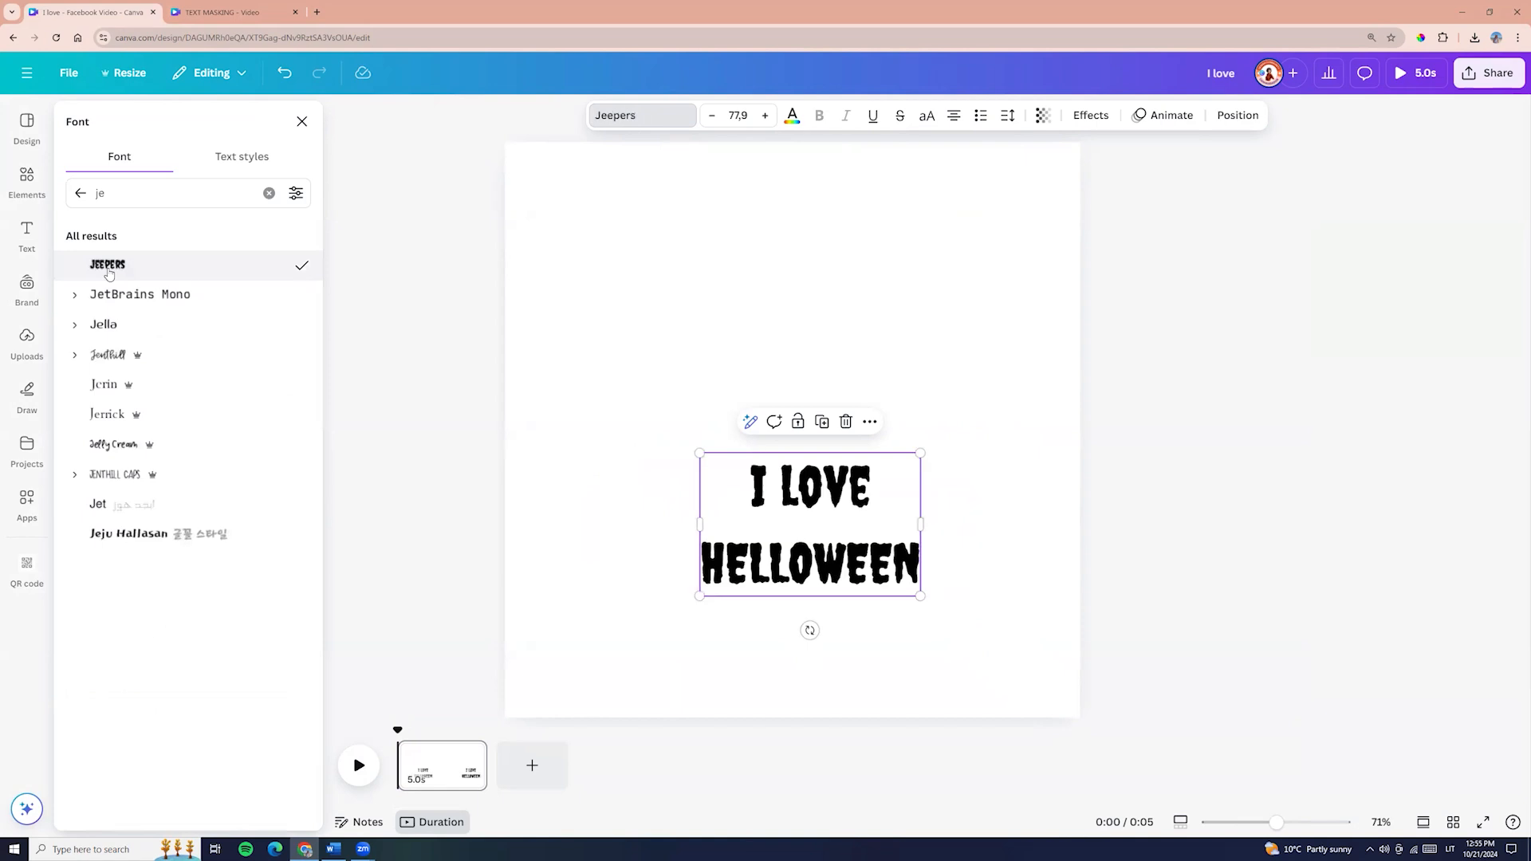
left_click_drag(920, 595, 990, 643)
left_click_drag(851, 619, 806, 603)
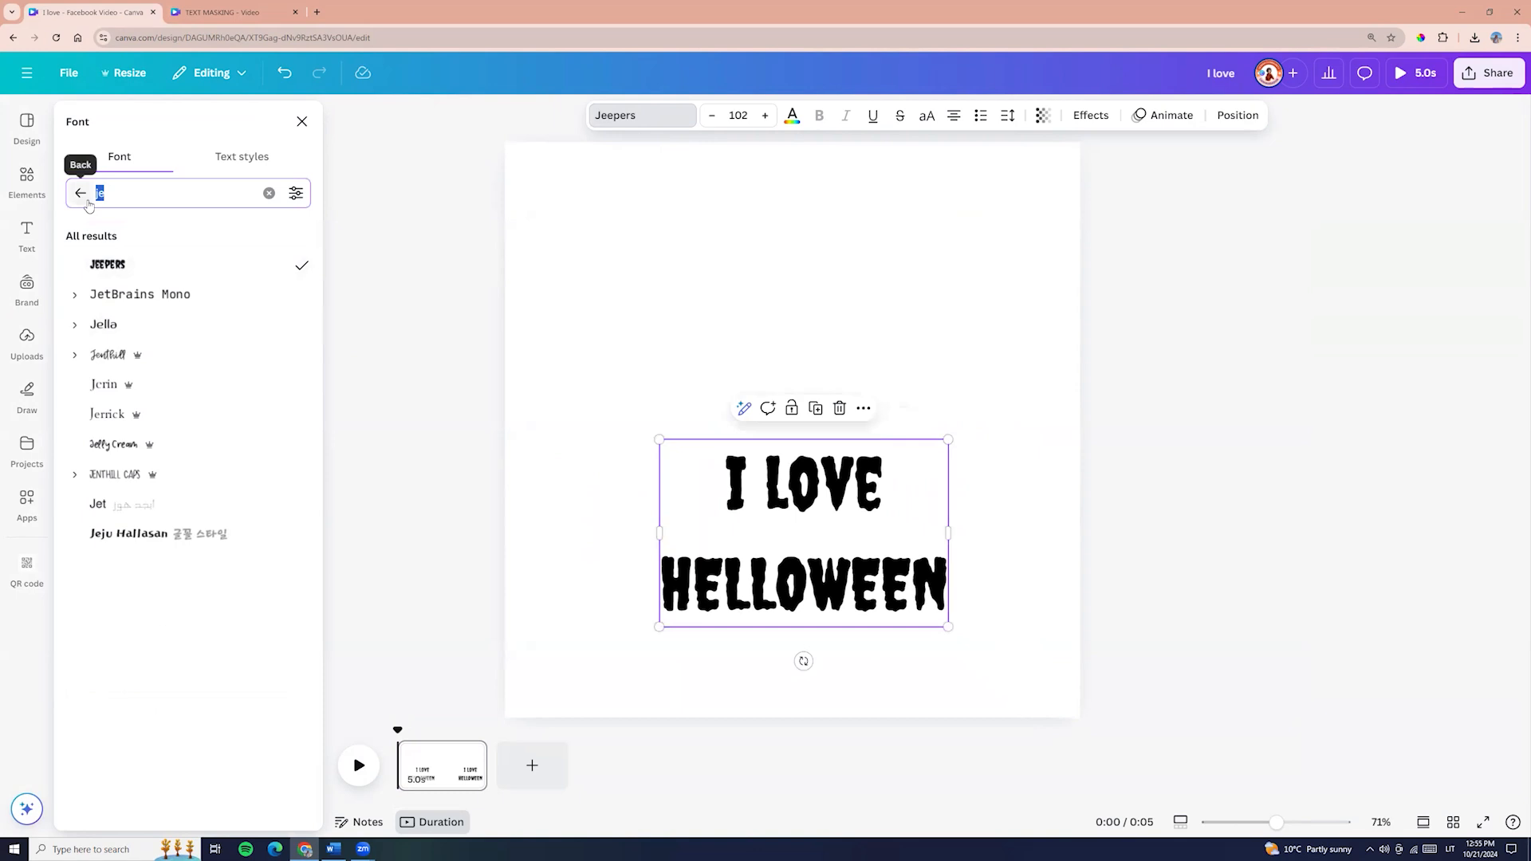
Step: Change the heading's font to Butcherman and reduce its line spacing to about 1.09
type("but")
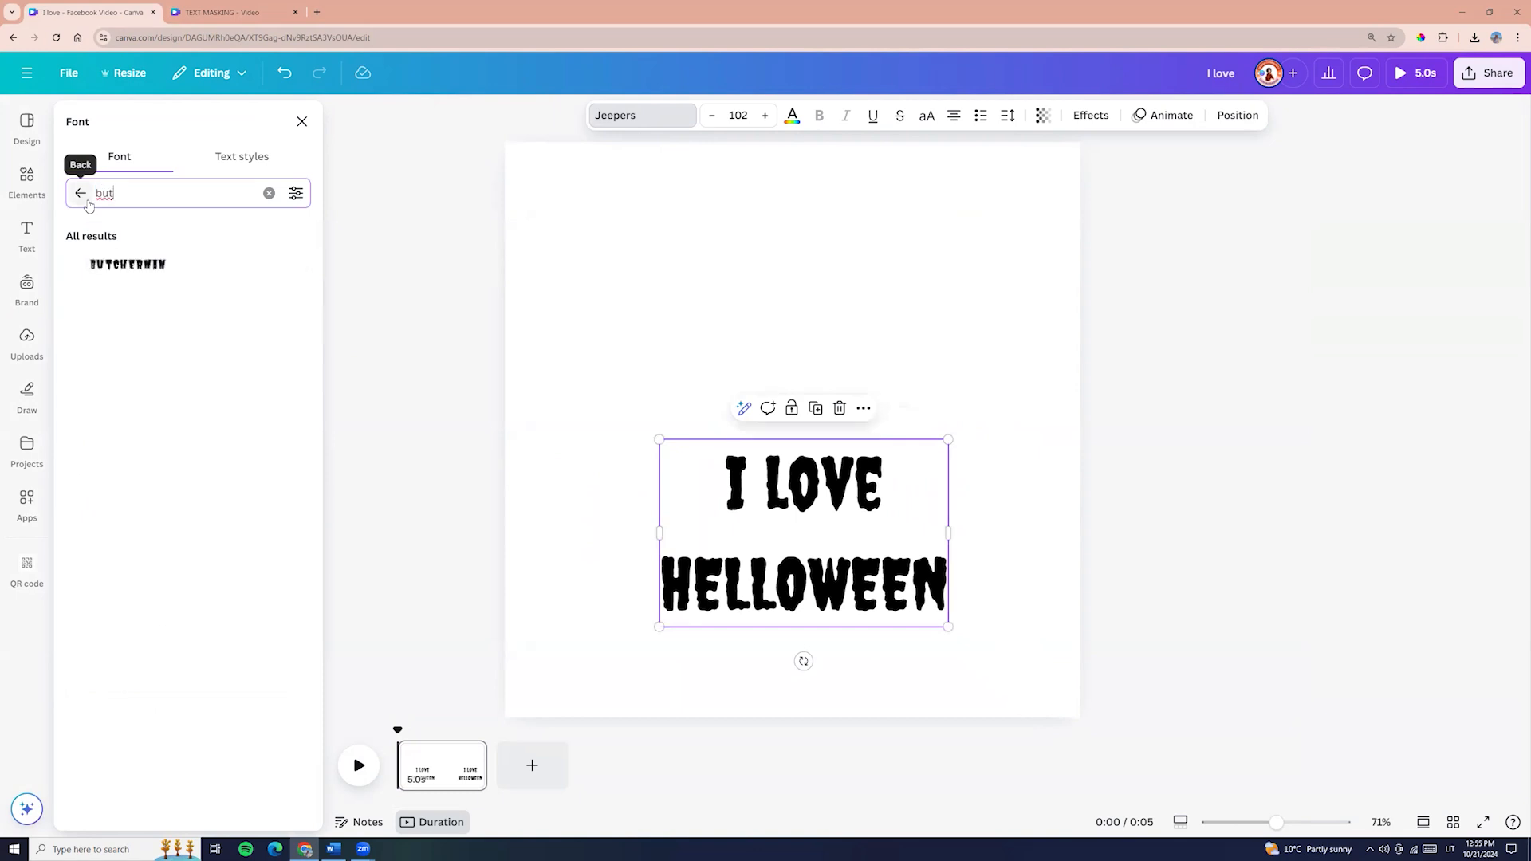
left_click(132, 271)
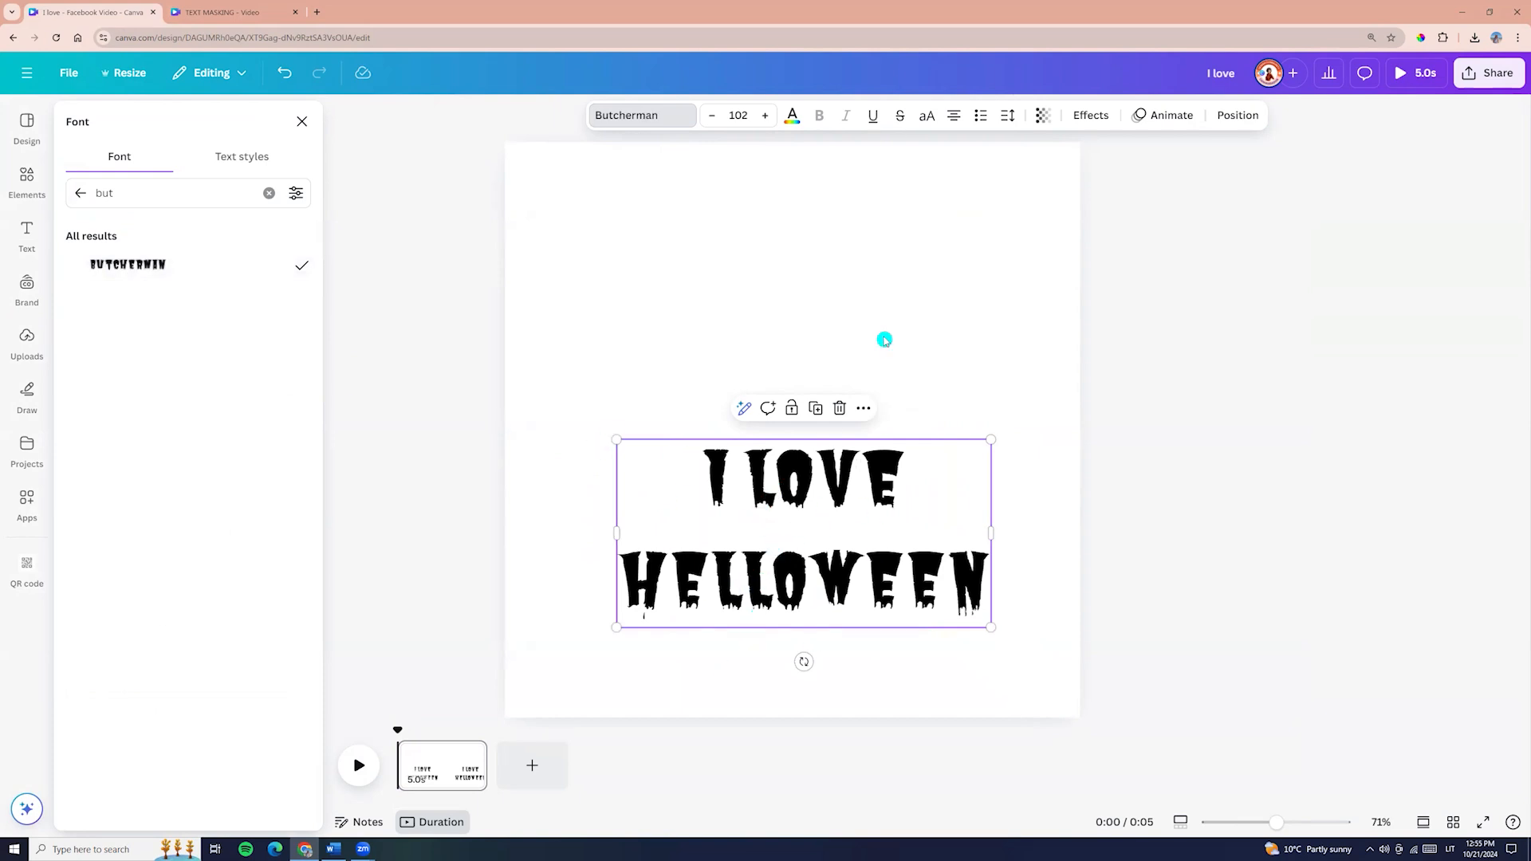
left_click(1008, 118)
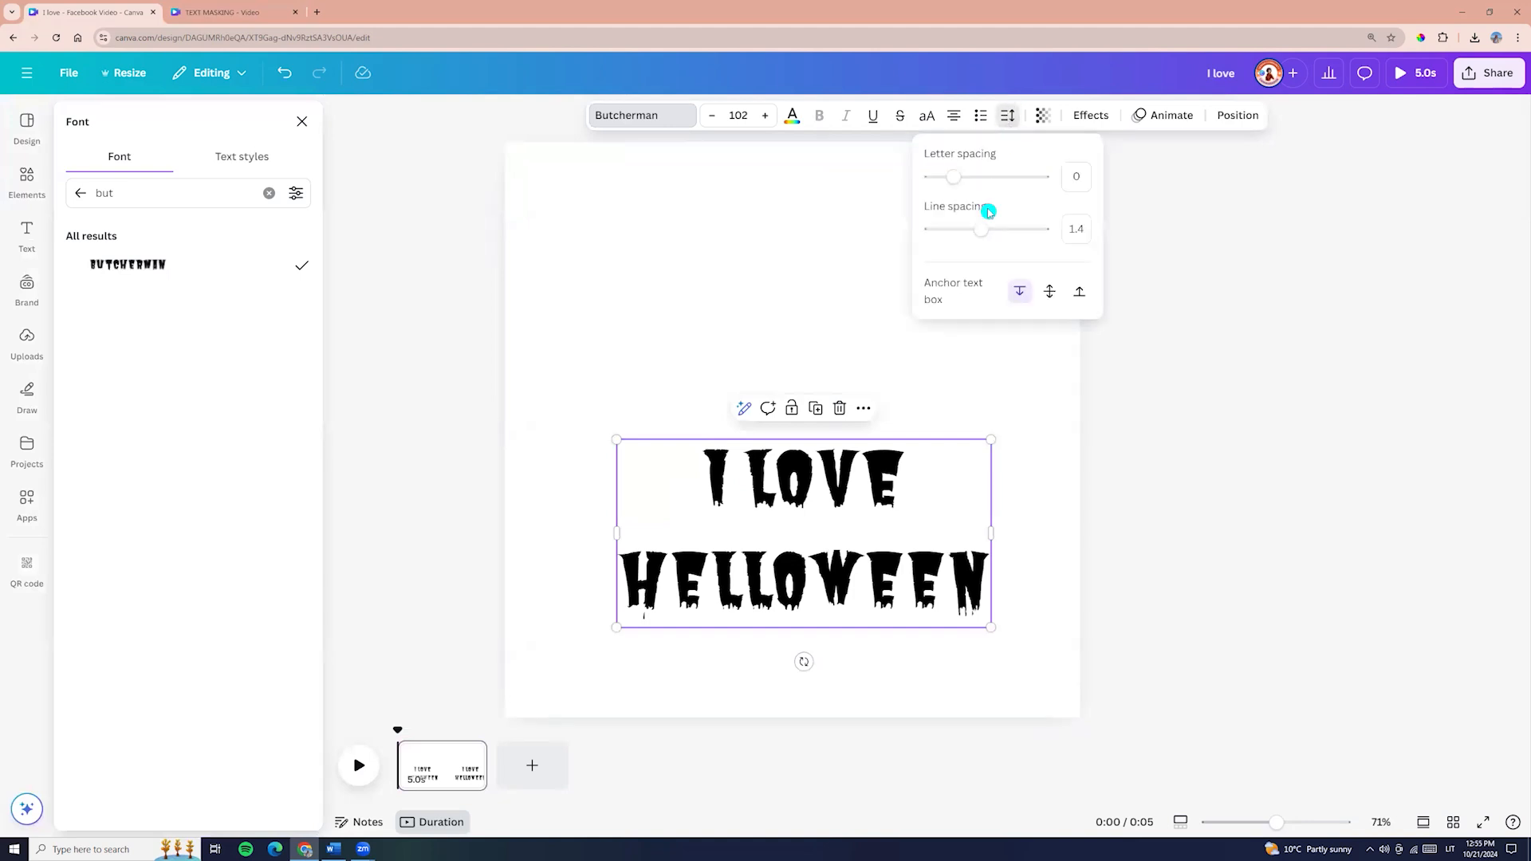
left_click_drag(980, 229, 965, 239)
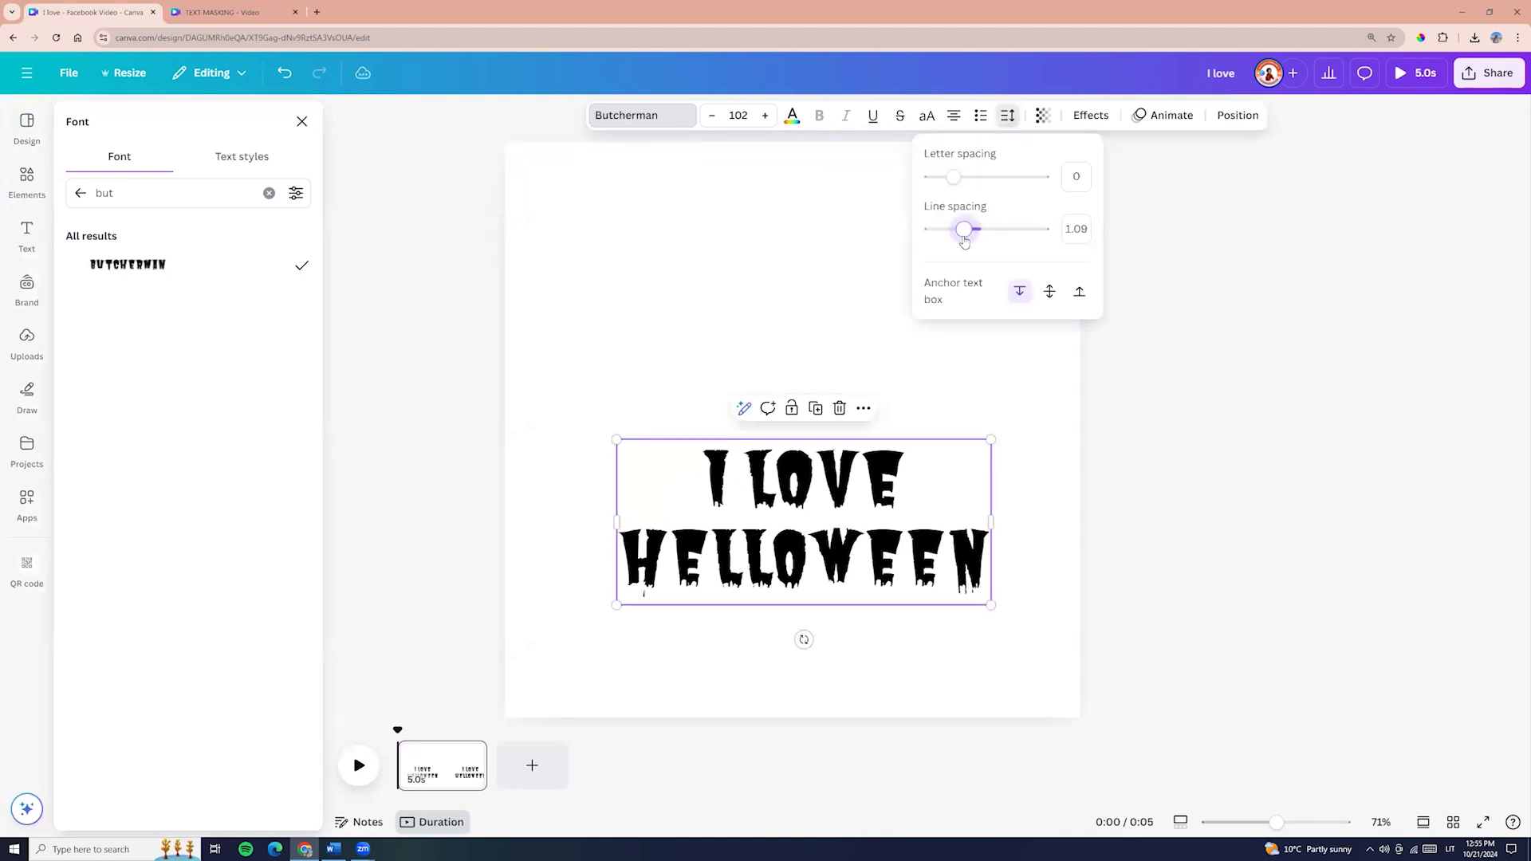
left_click(655, 333)
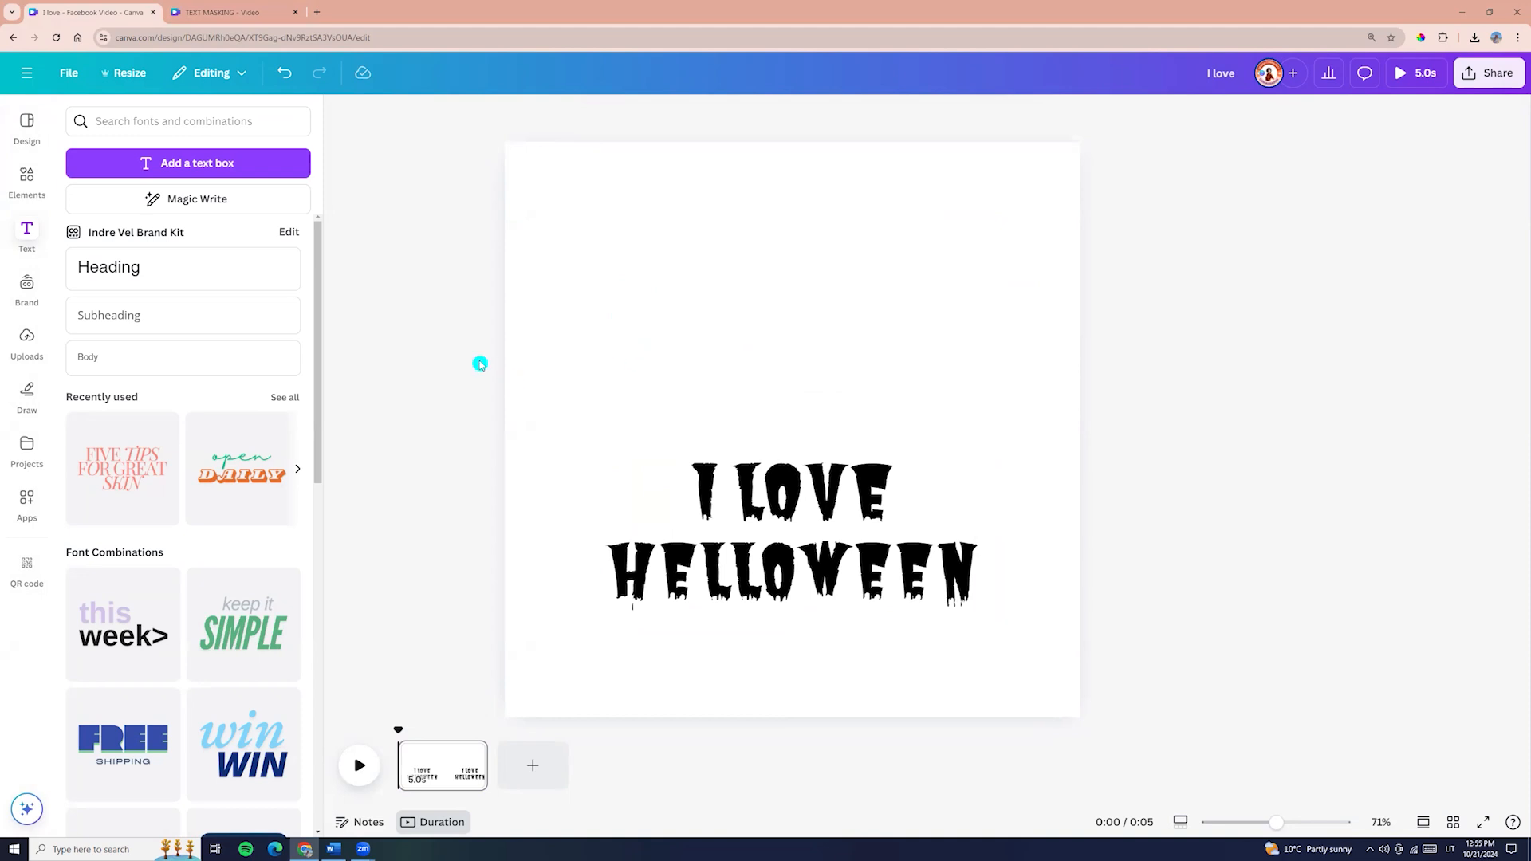
Step: Search the stock videos for "helloween" and add the 36-second orange clip with the yellow moon and bare trees
left_click(27, 498)
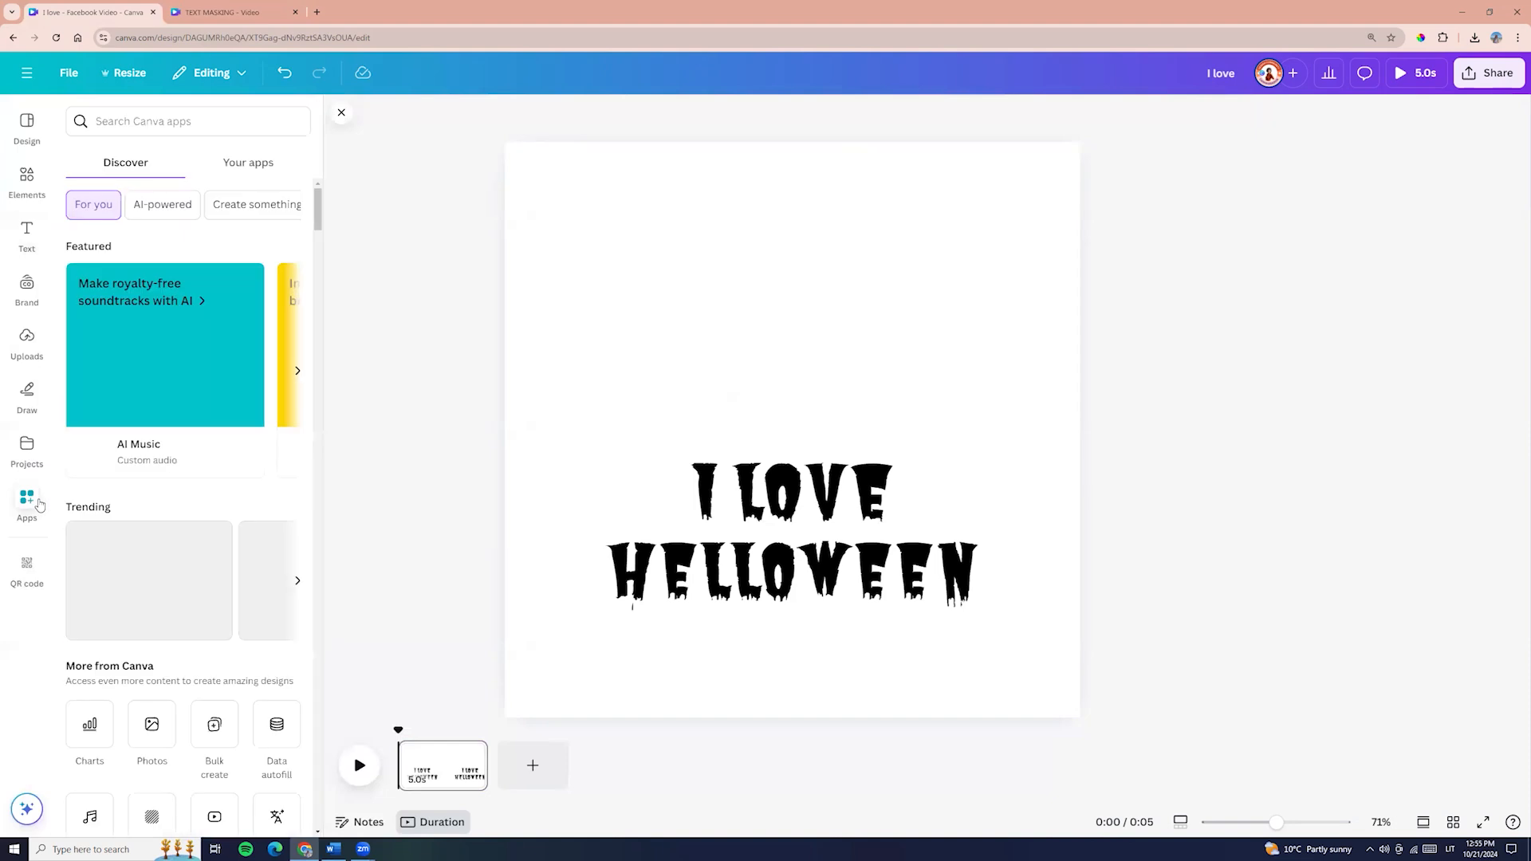
scroll(188, 589, "down", 1)
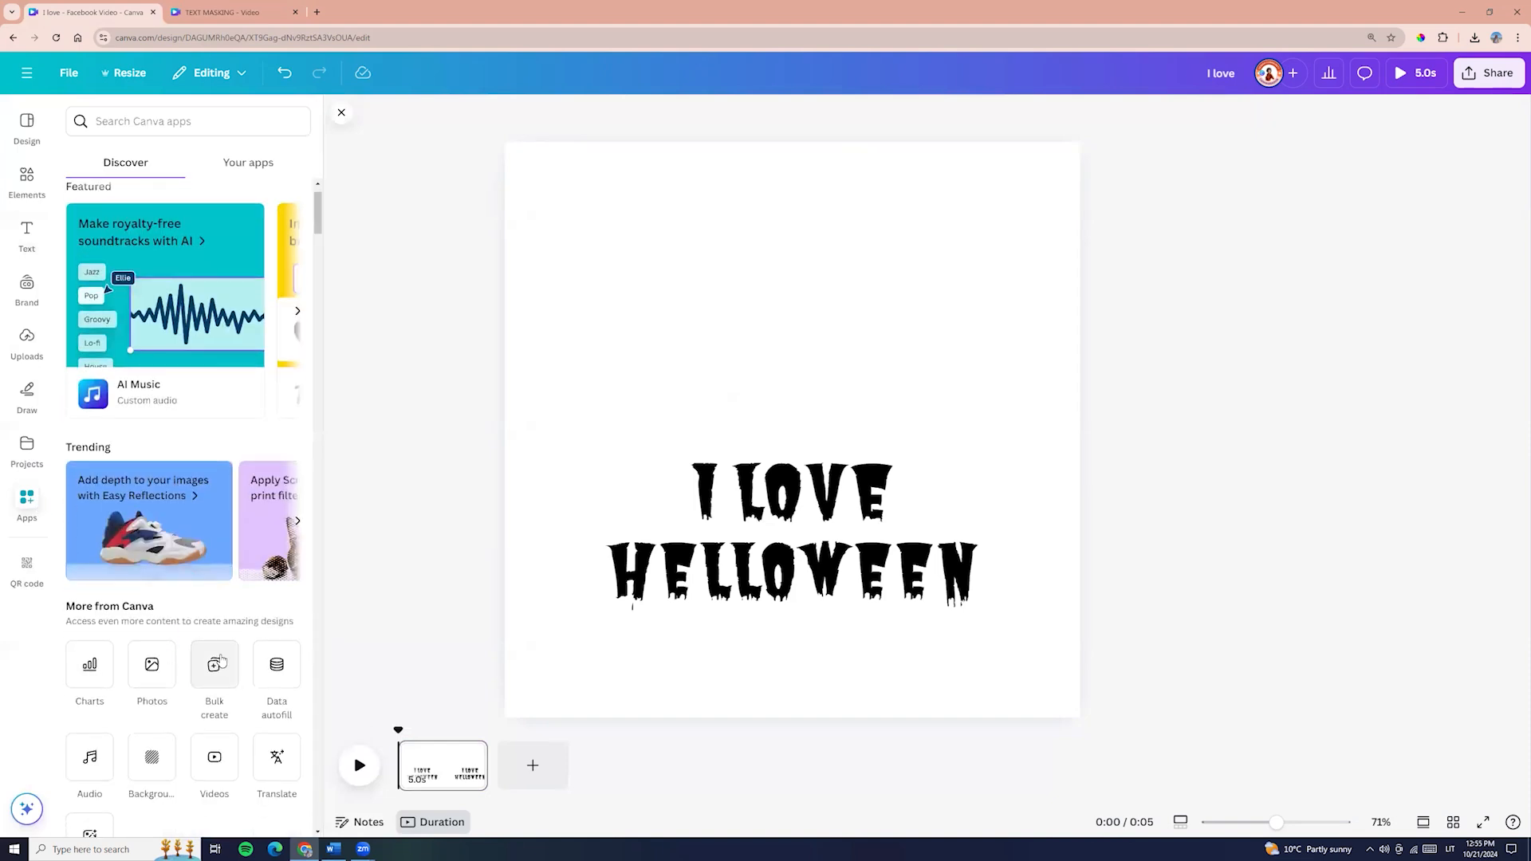
scroll(215, 599, "down", 3)
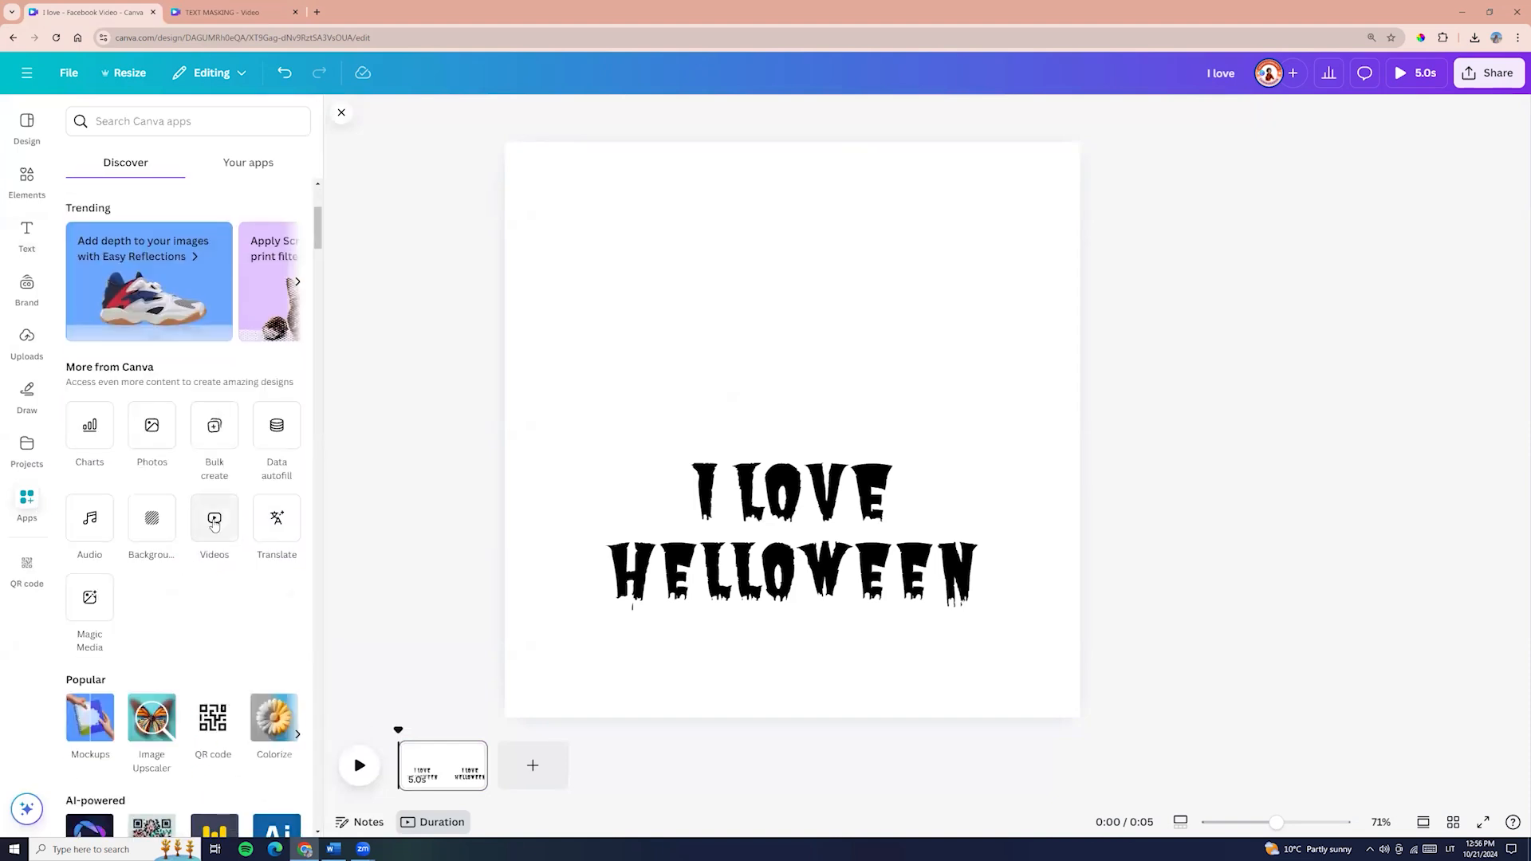
left_click(212, 528)
left_click(197, 119)
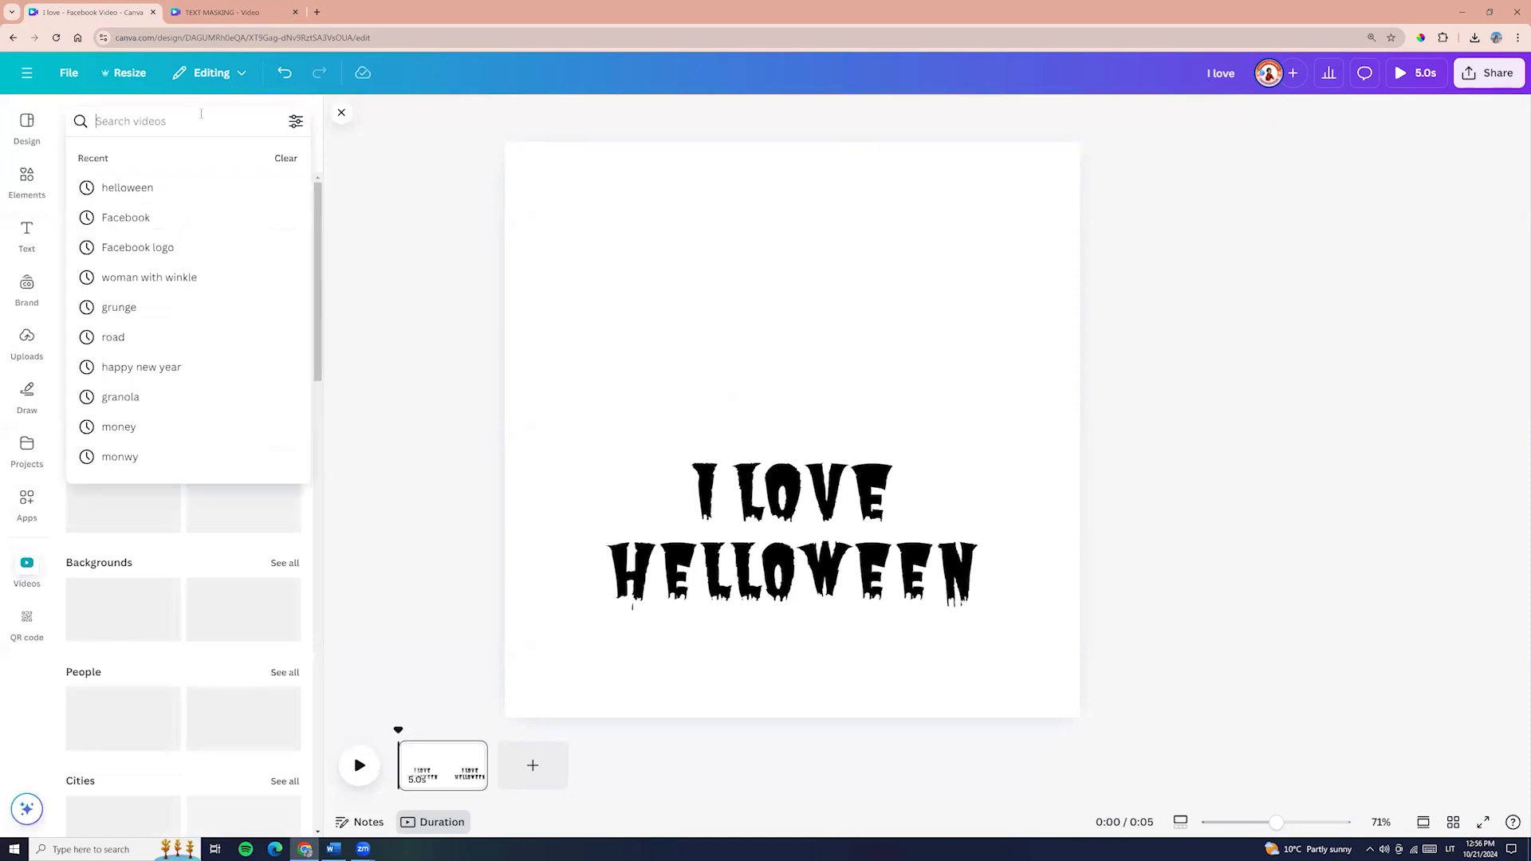
type("h")
type("elloween")
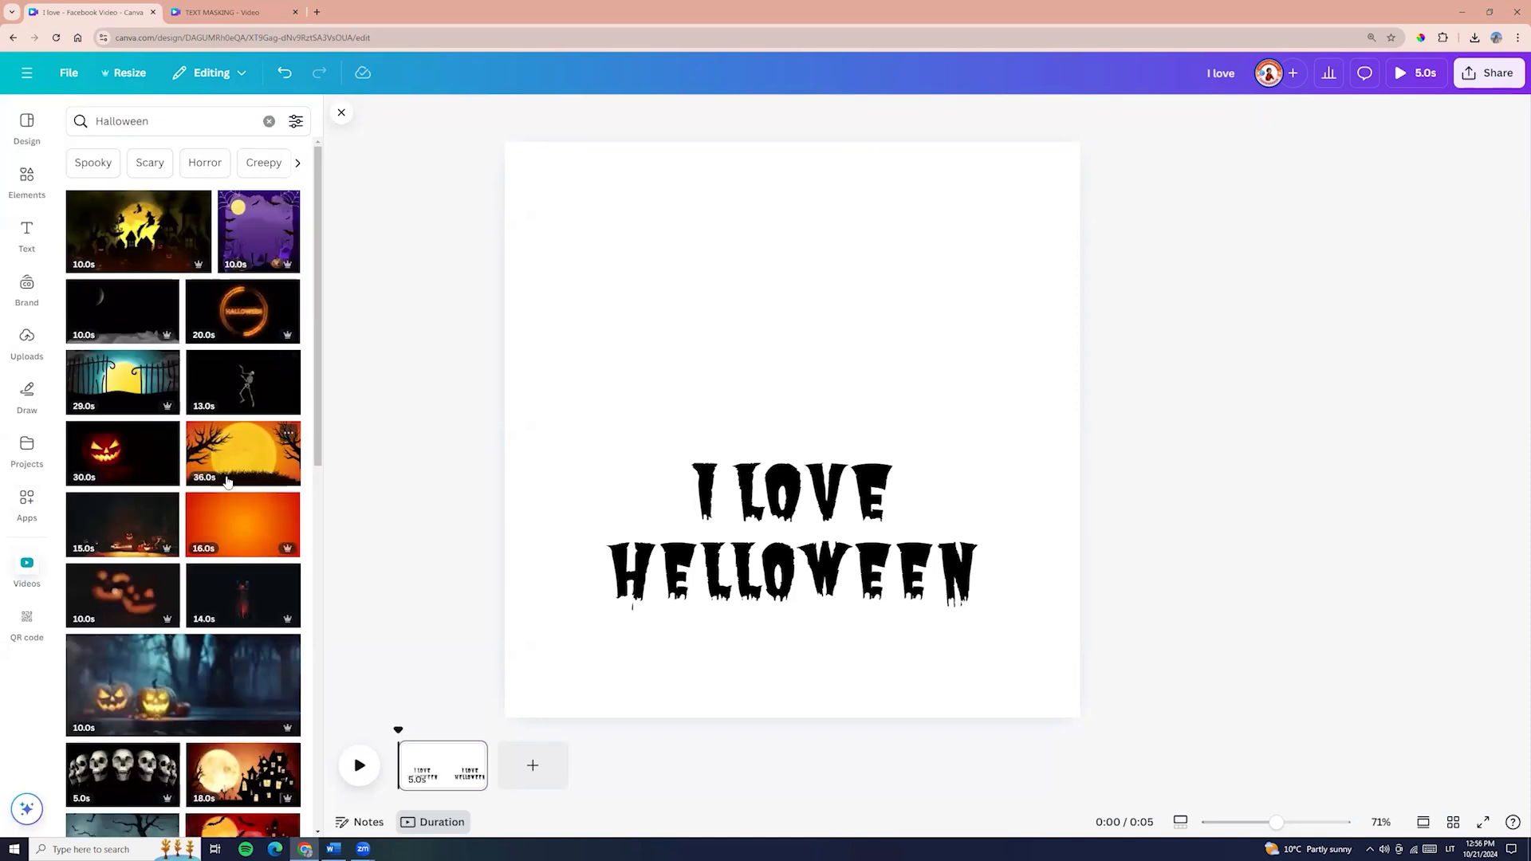
left_click(274, 462)
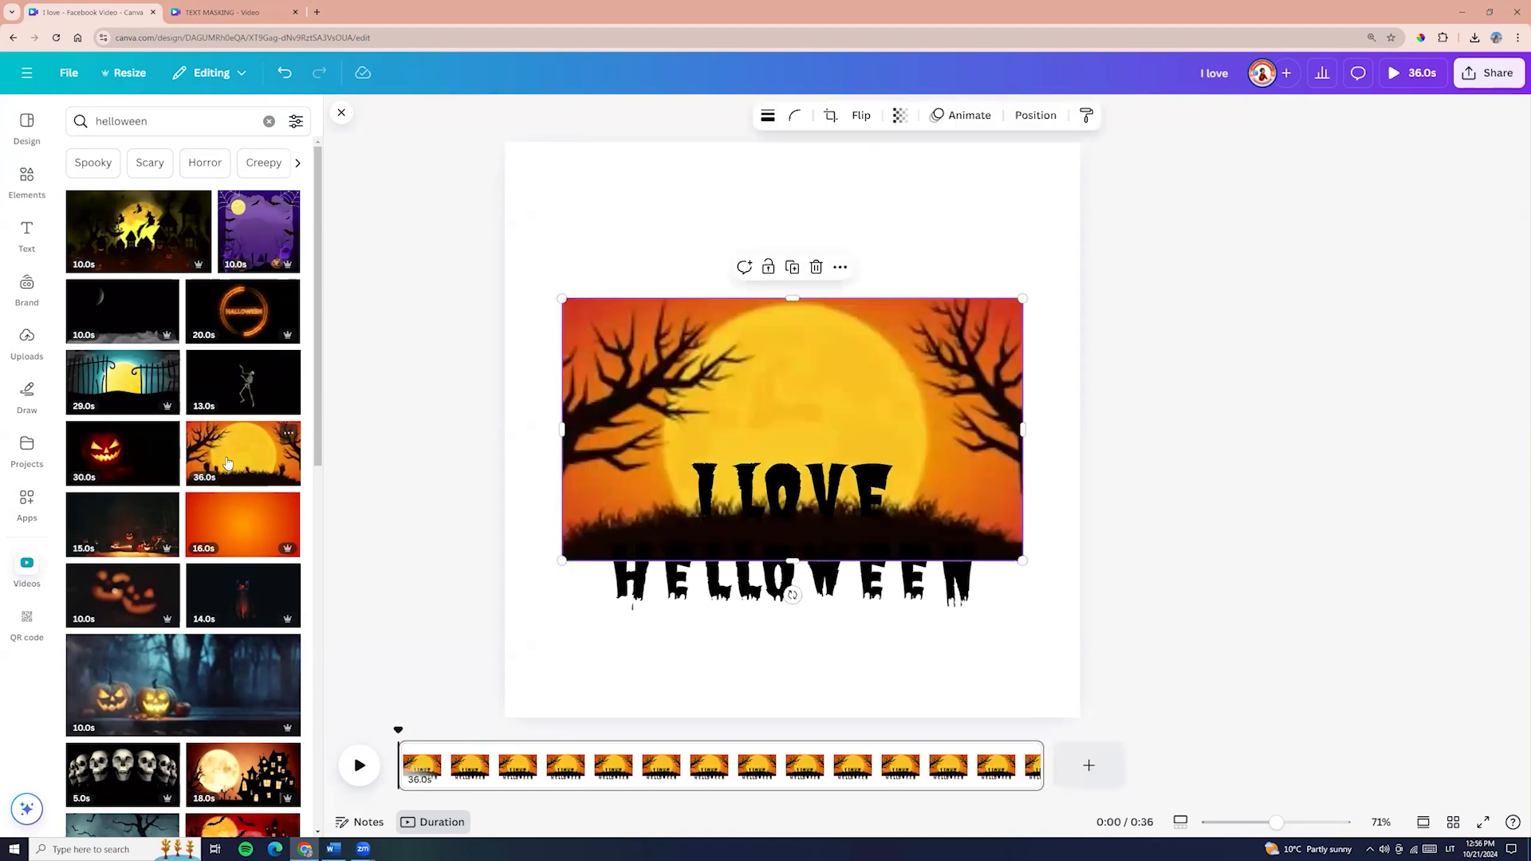
Step: Set the moon video as the page background and shift its crop horizontally within the frame
left_click(698, 382)
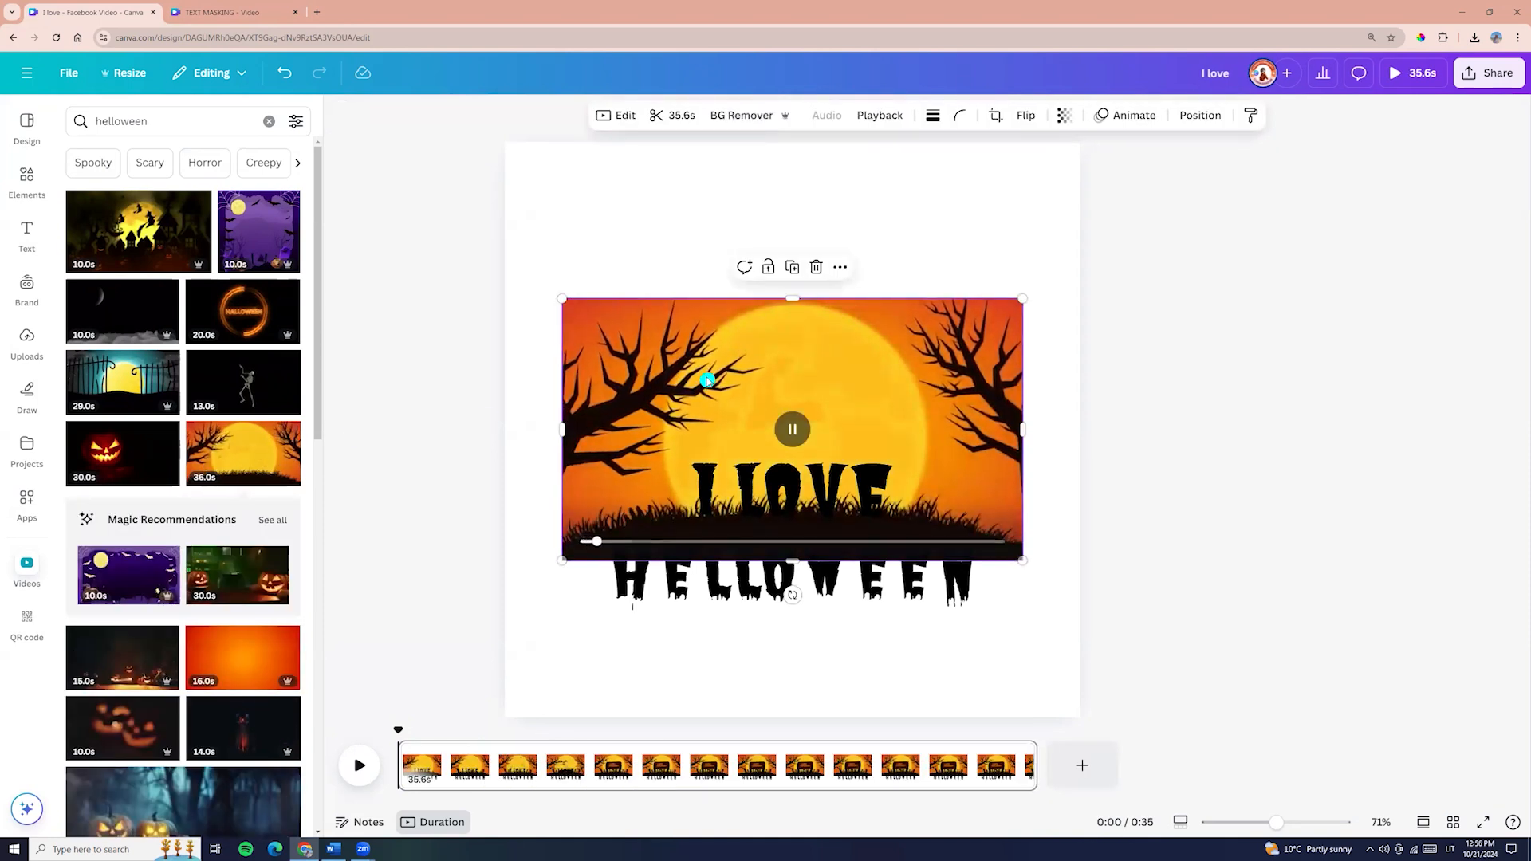
right_click(706, 380)
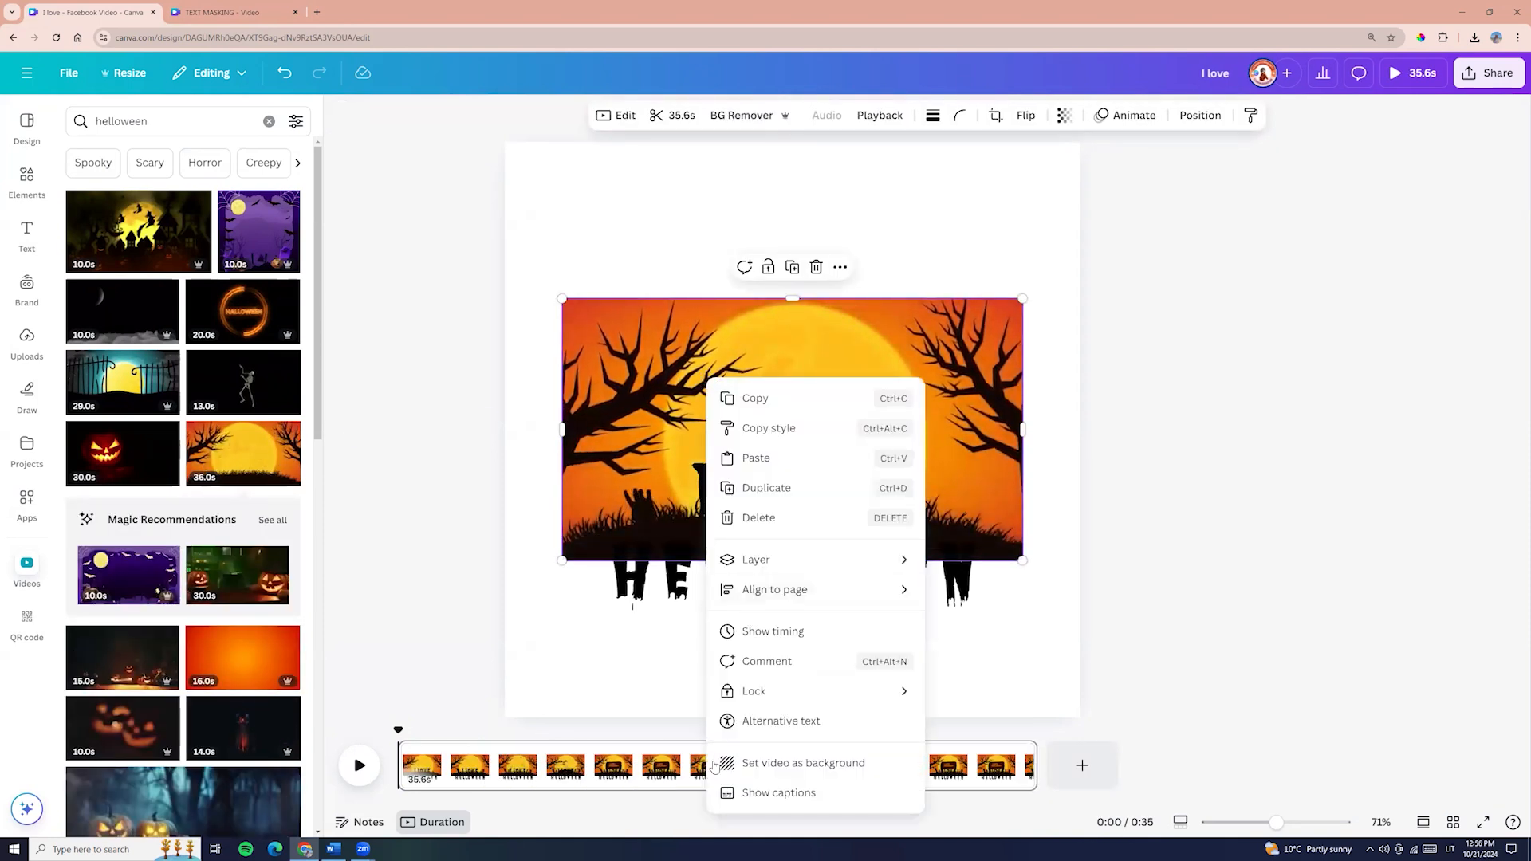
left_click(809, 763)
double_click(566, 516)
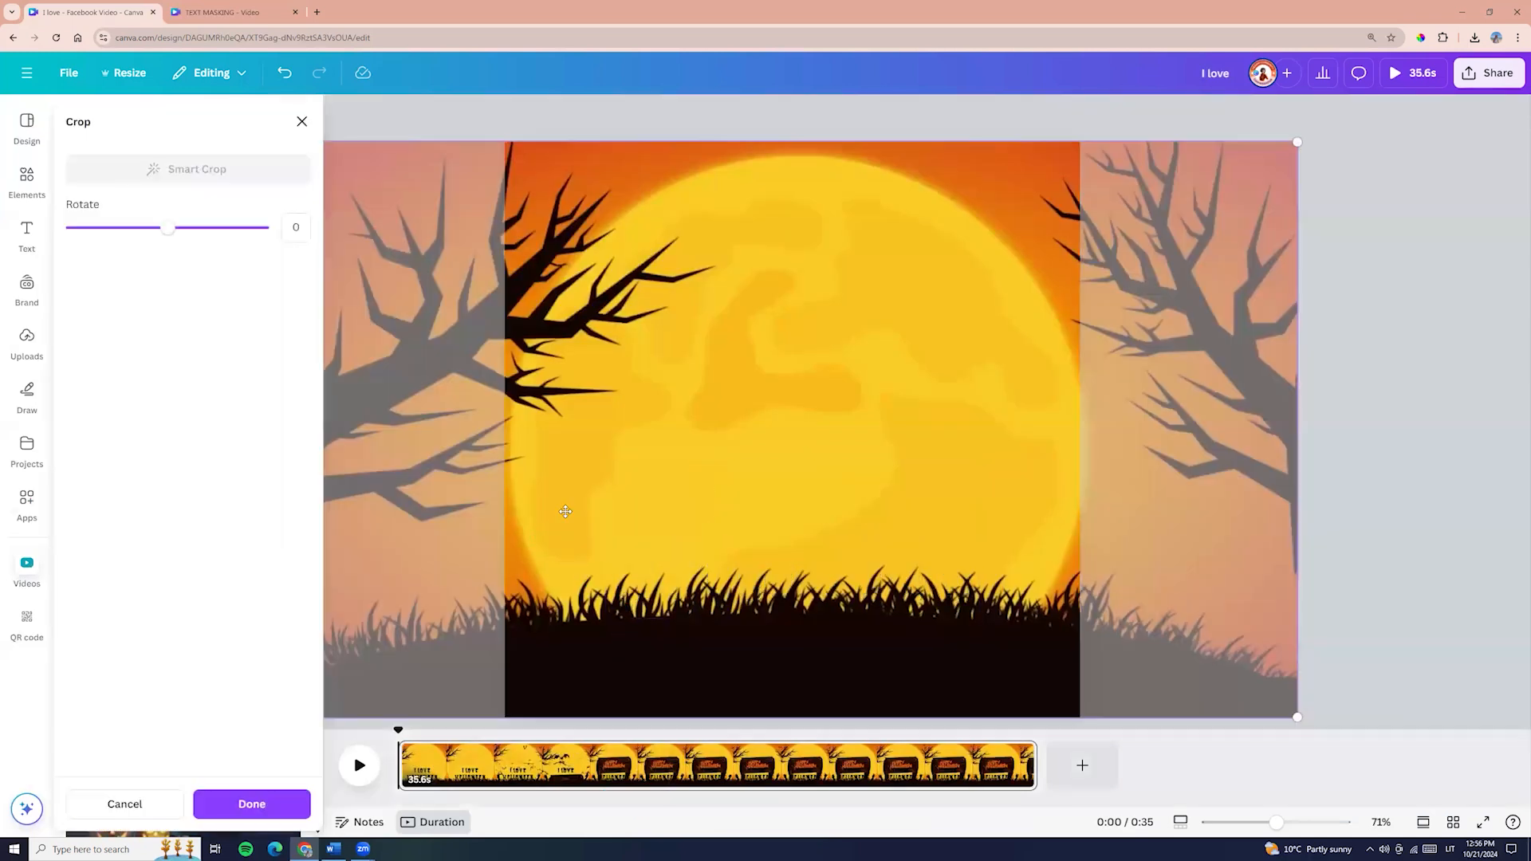
left_click_drag(568, 503, 738, 469)
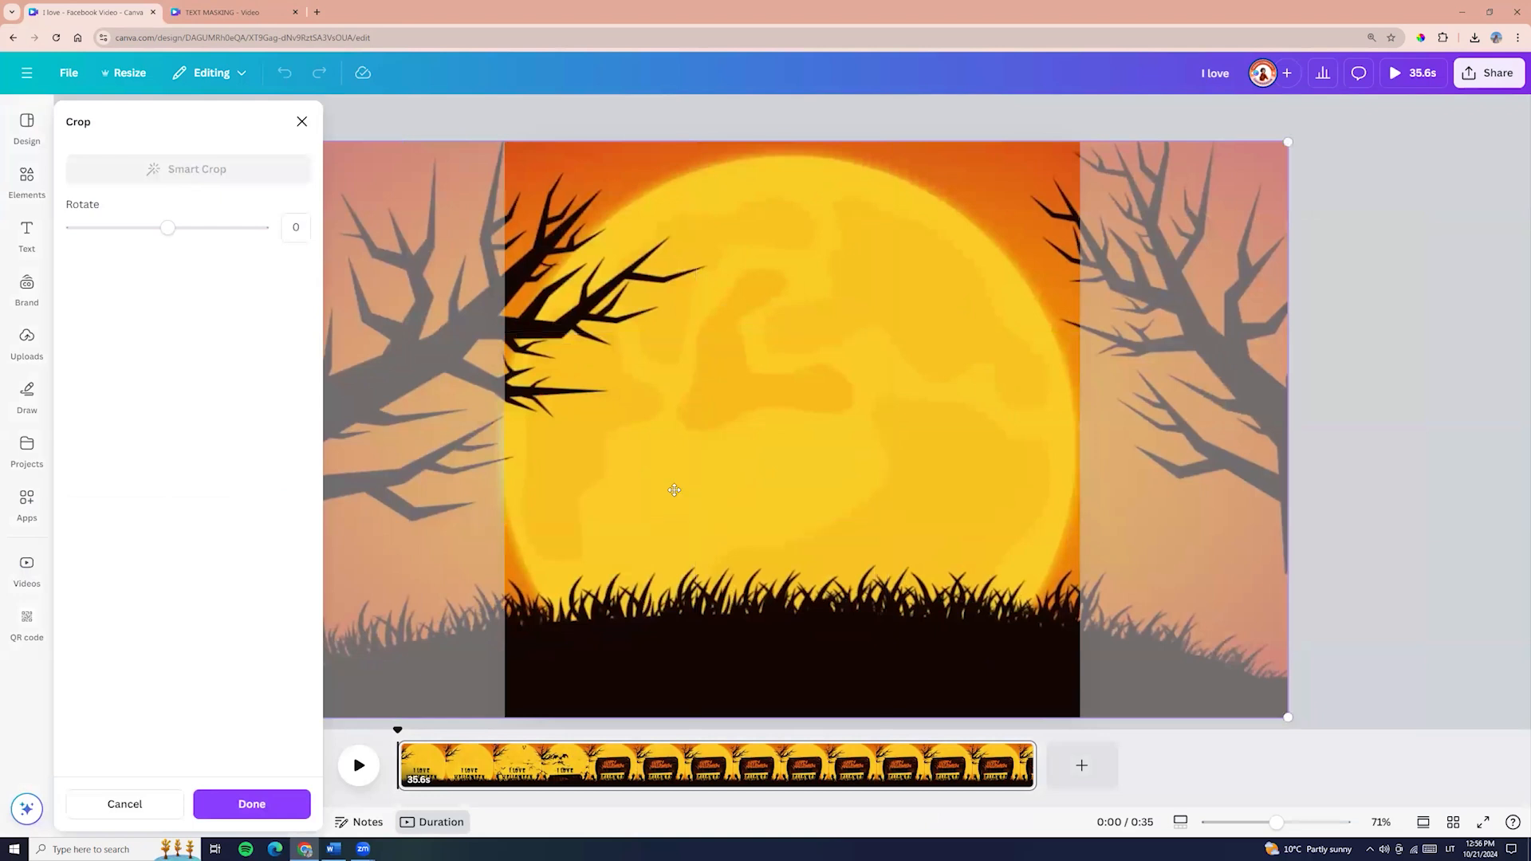
left_click(249, 805)
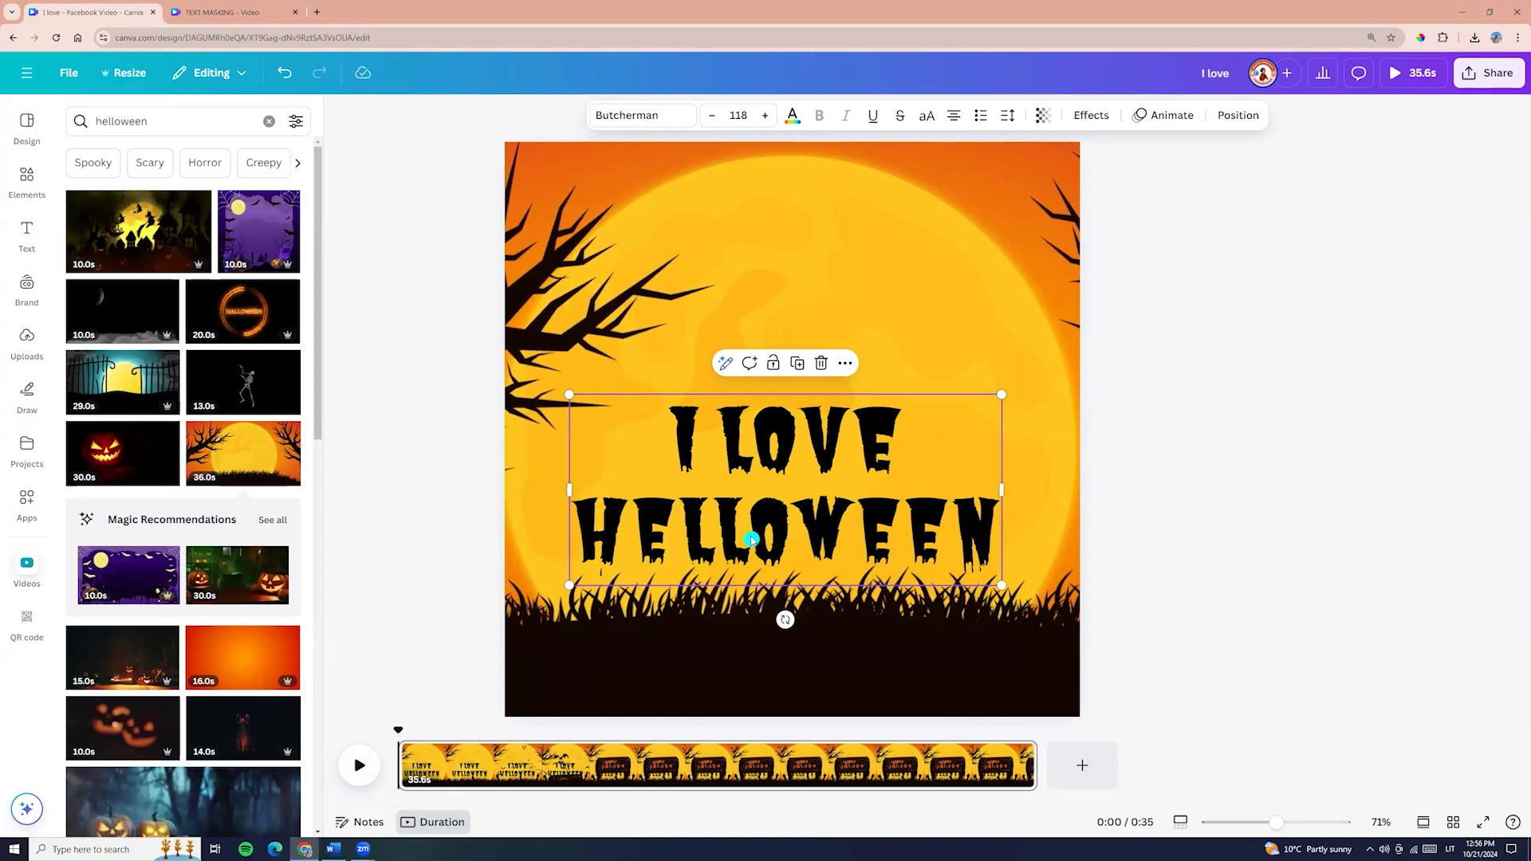
Step: Recolour the "I love HELLOWEEN" text with the orange sampled from the background sky beside the moon
left_click(792, 114)
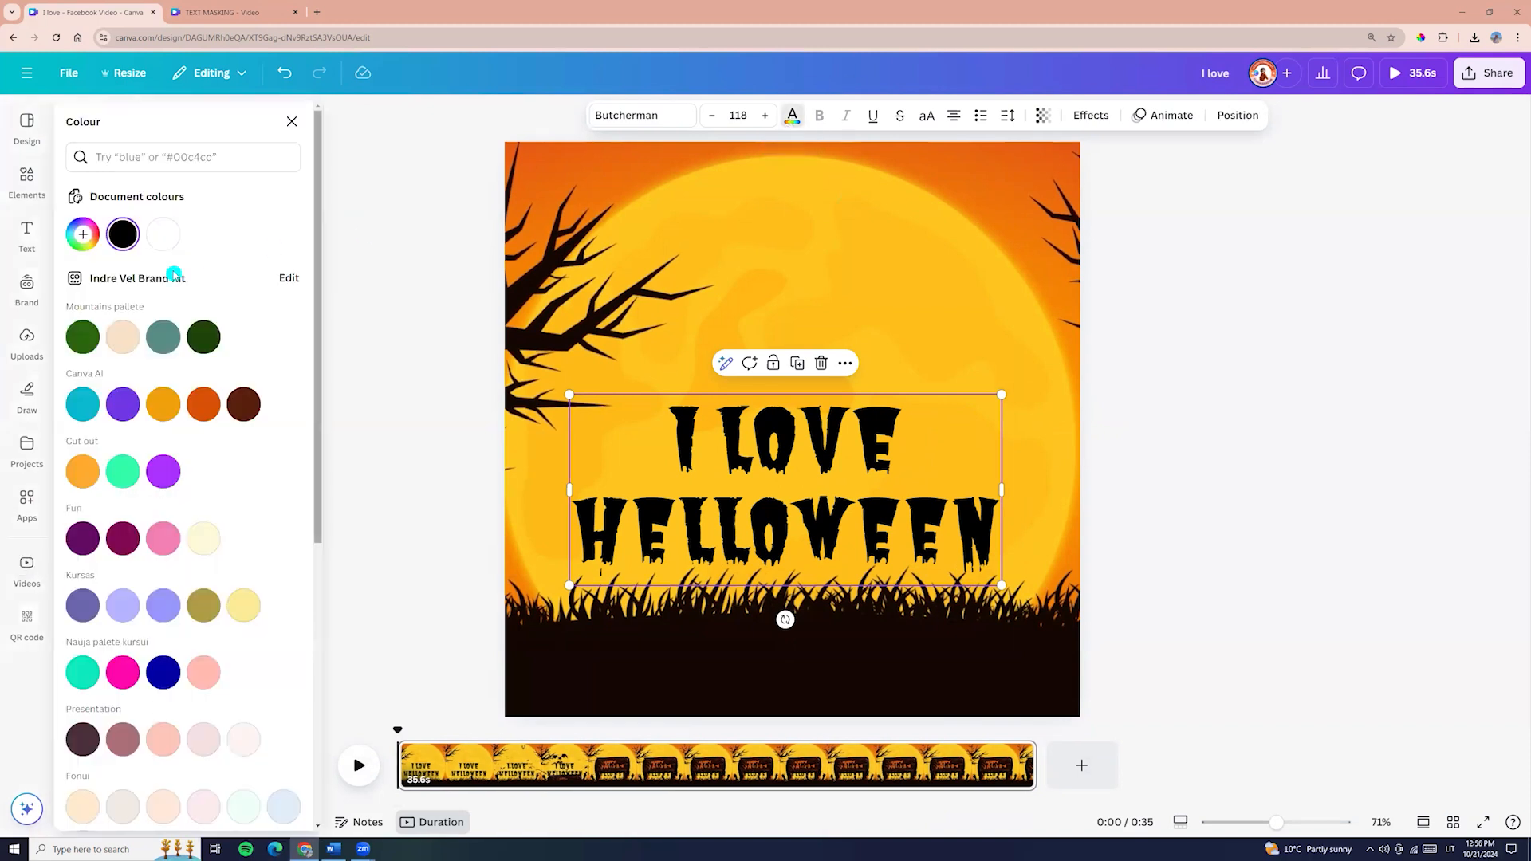
left_click(83, 233)
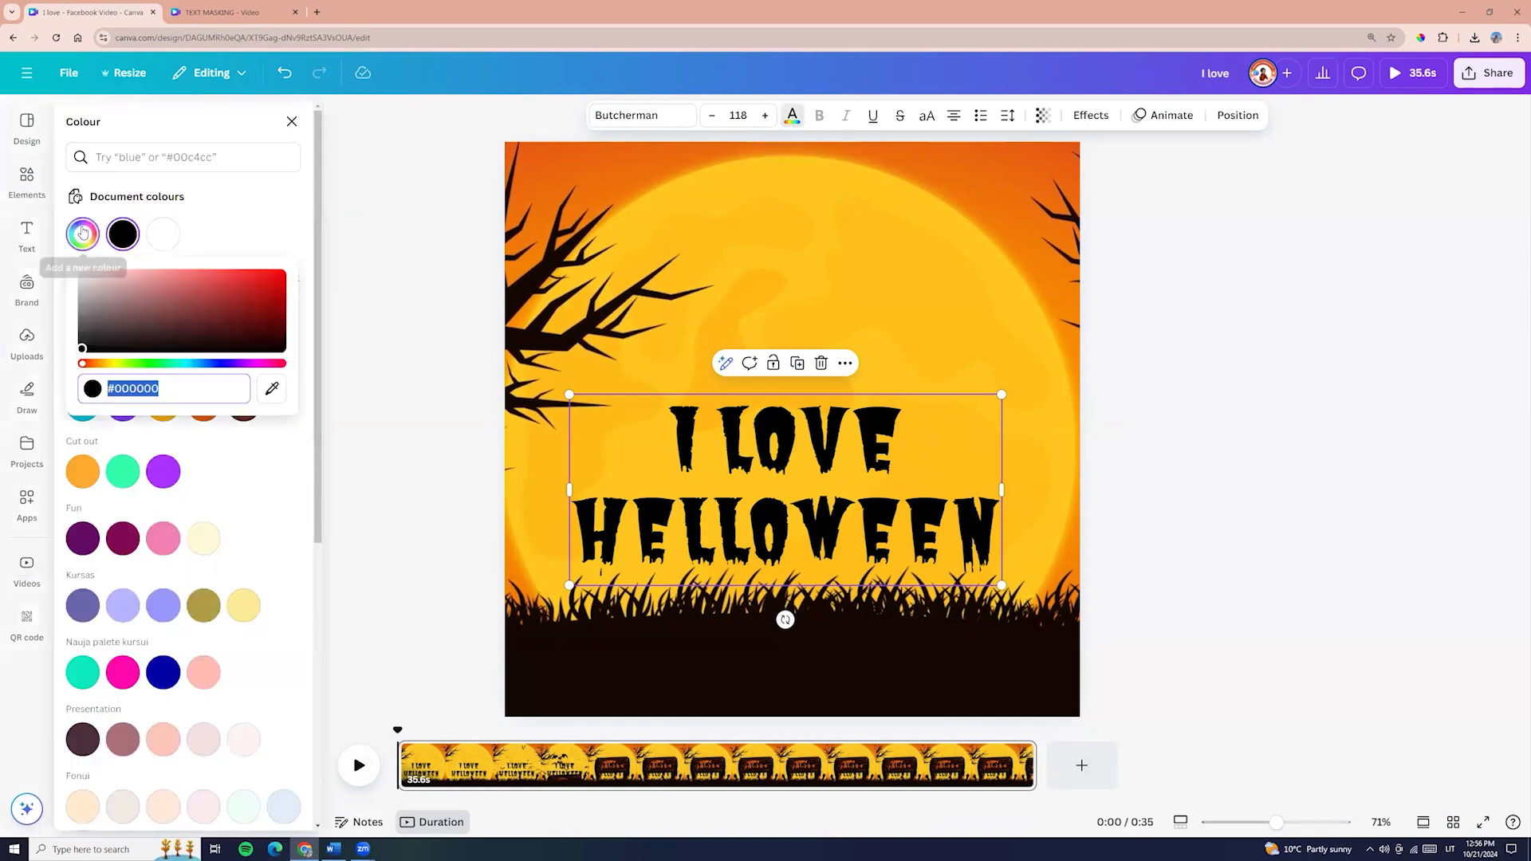
left_click(272, 390)
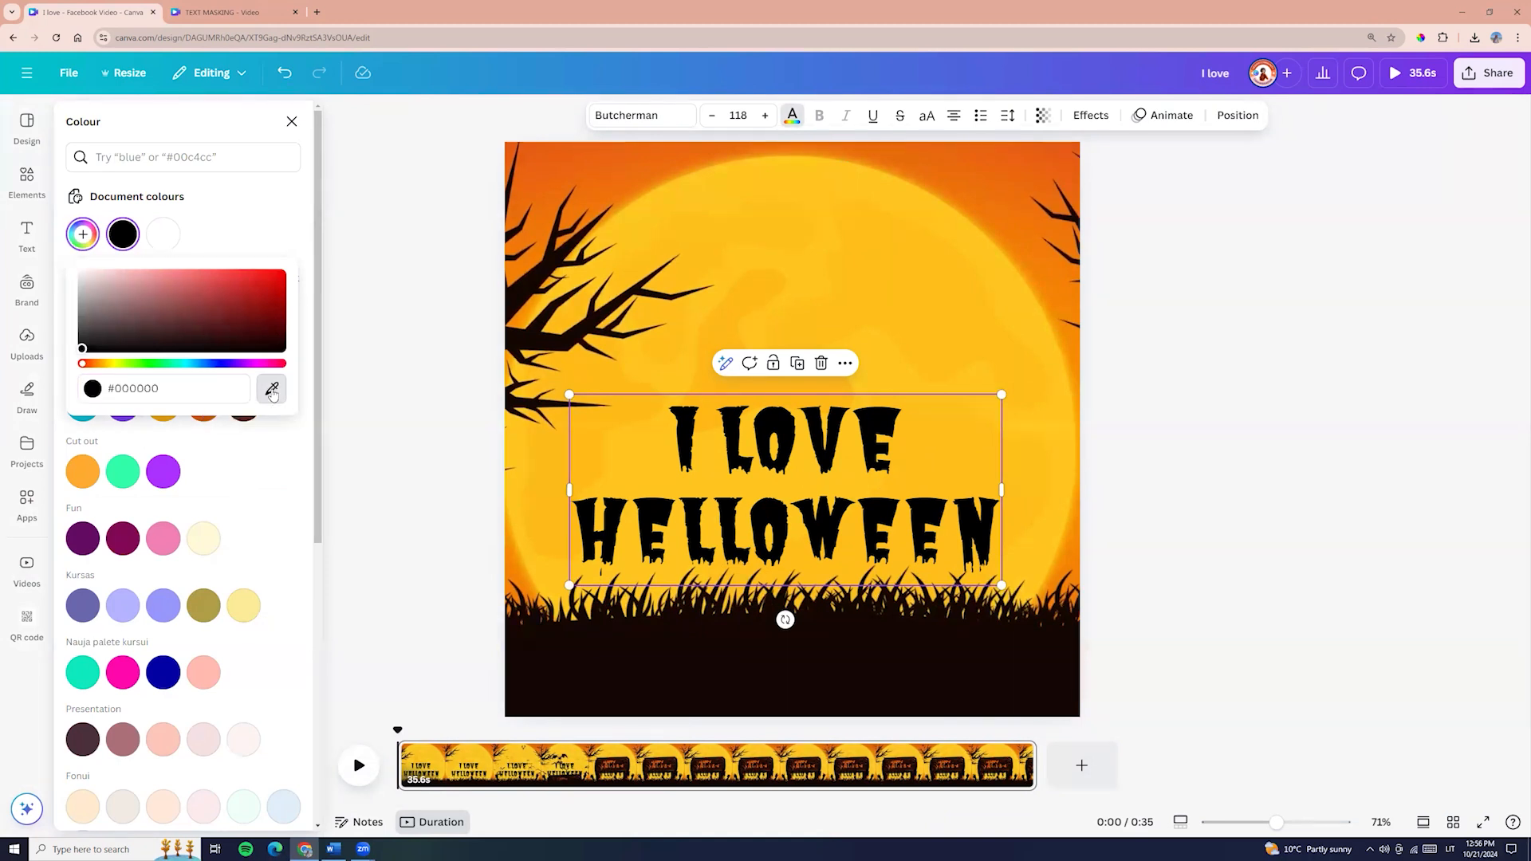
left_click(1000, 172)
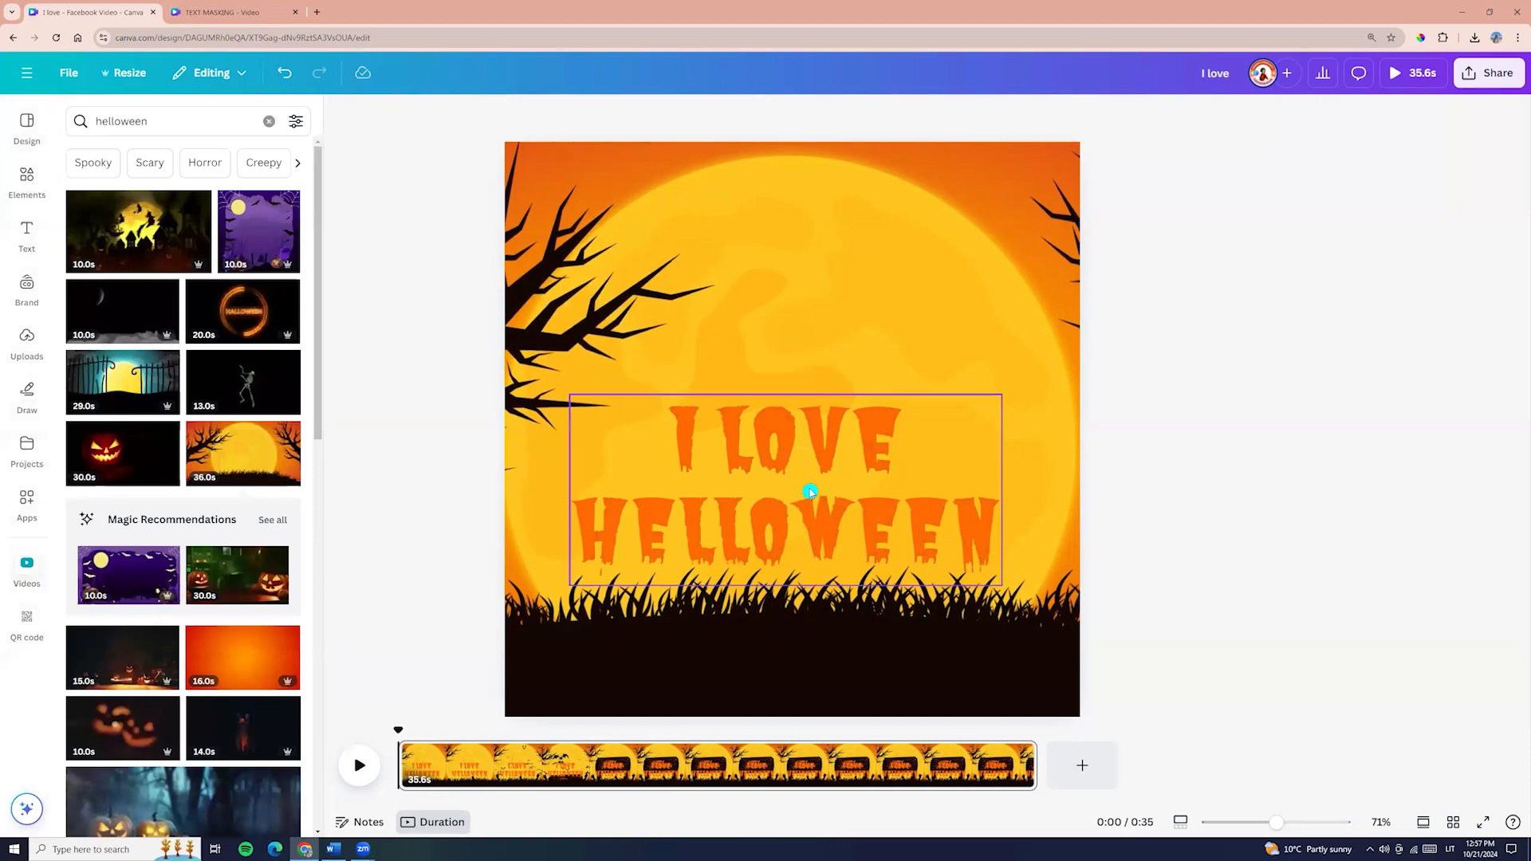
Step: Duplicate the orange "I love HELLOWEEN" text and place the copy directly above the original
left_click_drag(807, 571, 764, 523)
right_click(764, 523)
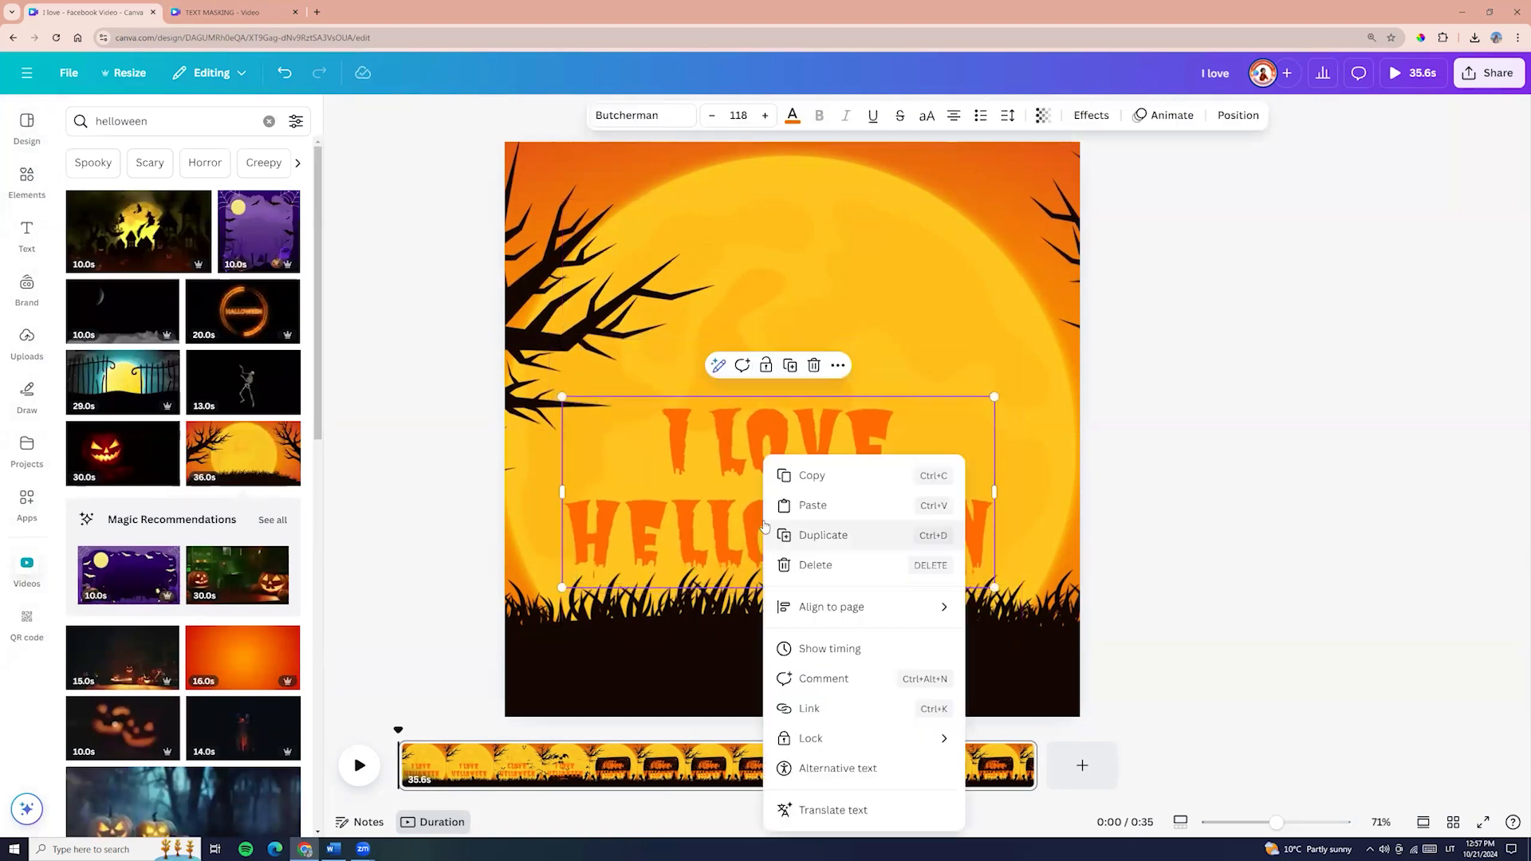
left_click(852, 542)
left_click_drag(797, 532, 833, 335)
Step: Delete the word "HELLOWEEN" from the upper text copy, keeping only "I love"
double_click(833, 335)
double_click(832, 335)
key("BackSpace")
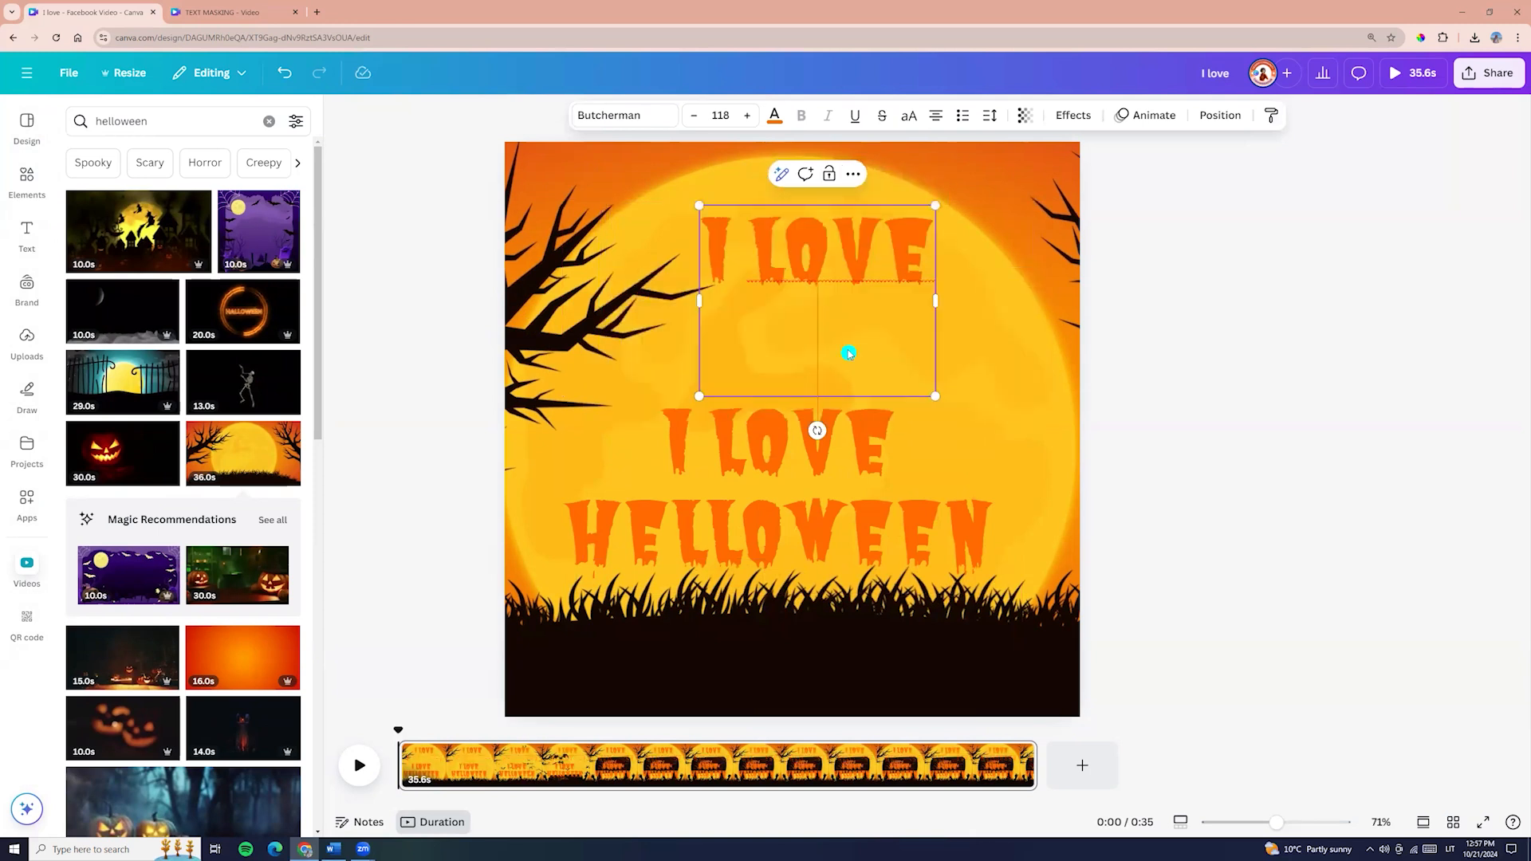
Step: Apply the Hollow effect to the upper "I love" copy and align it exactly over the matching words of the full text
left_click_drag(911, 279, 904, 323)
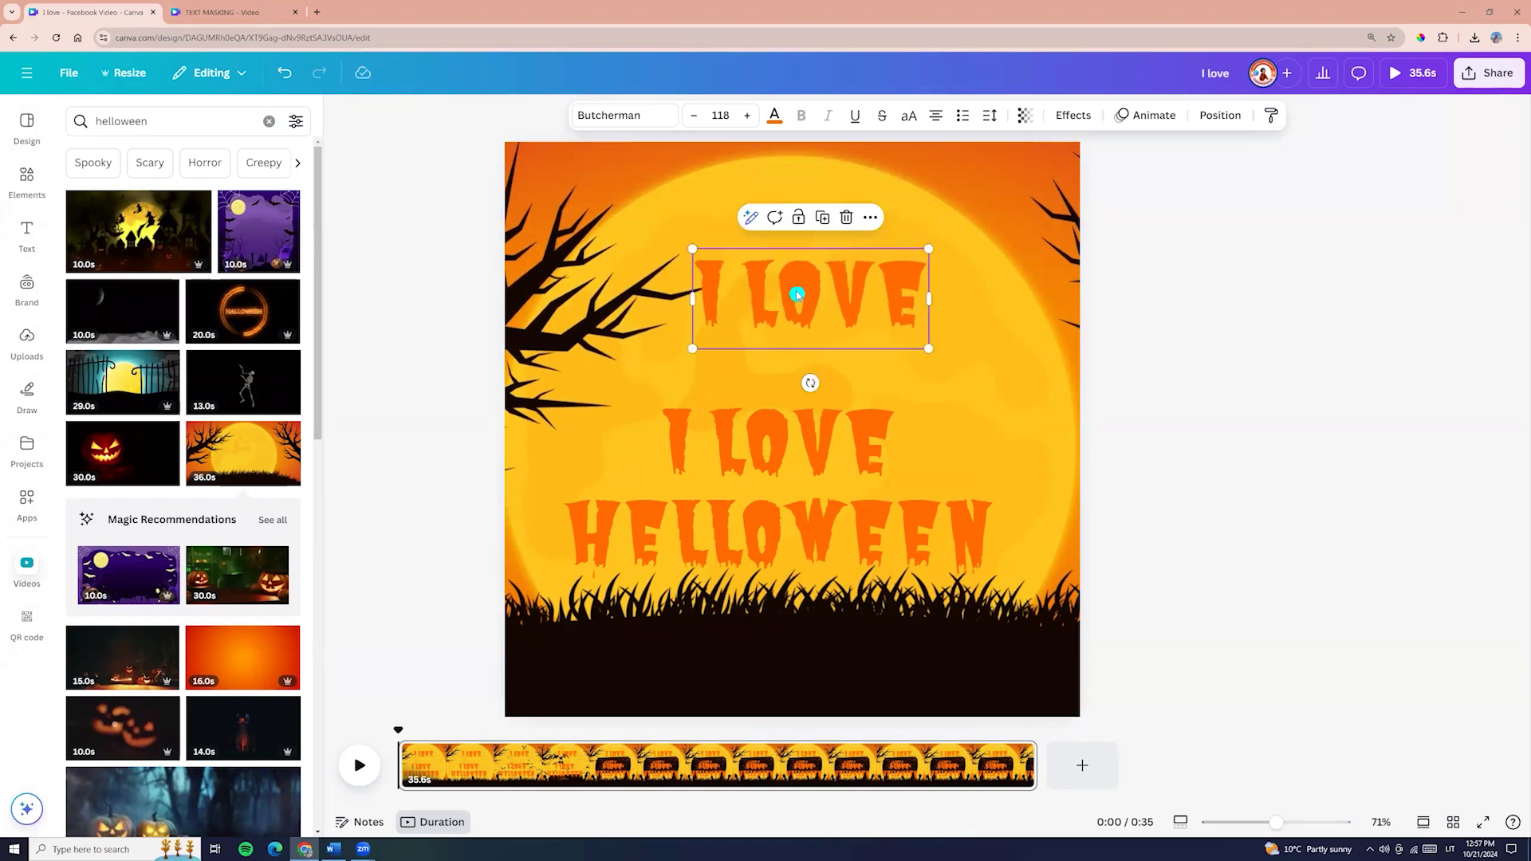
left_click(1073, 115)
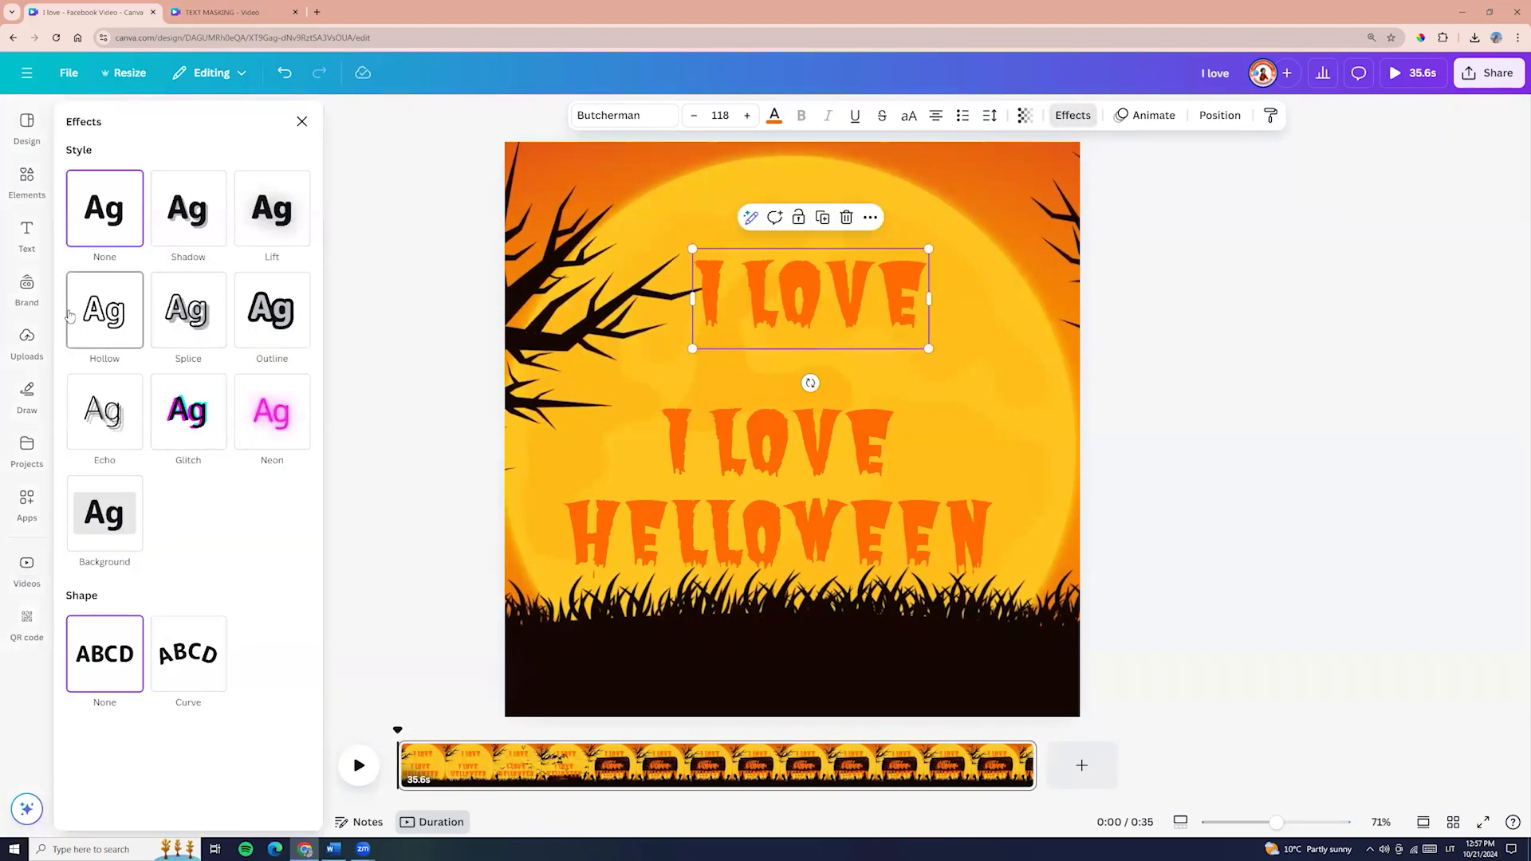
left_click(103, 323)
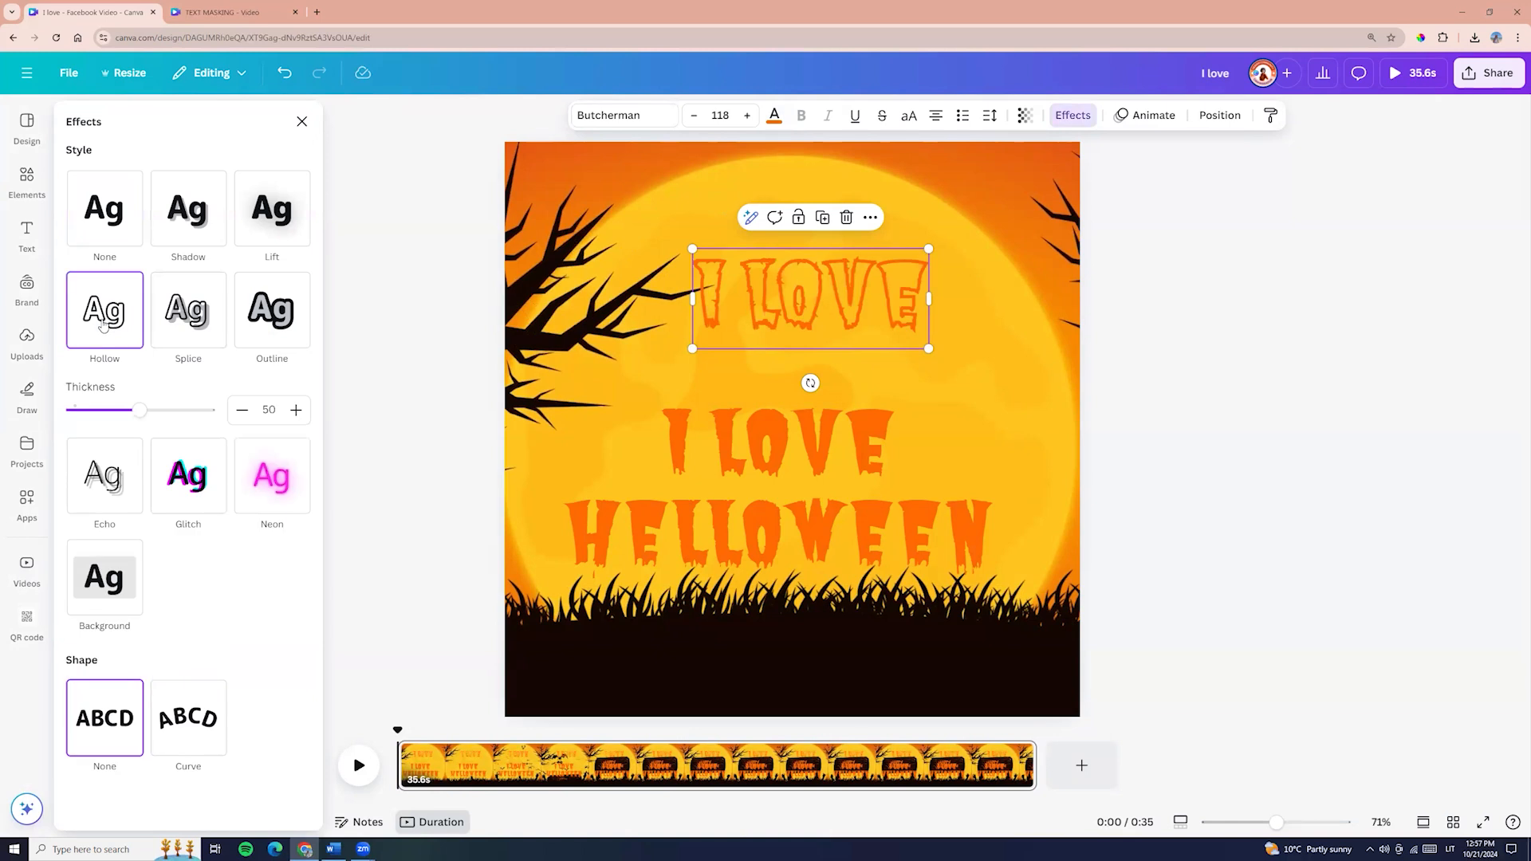
left_click_drag(851, 279, 806, 434)
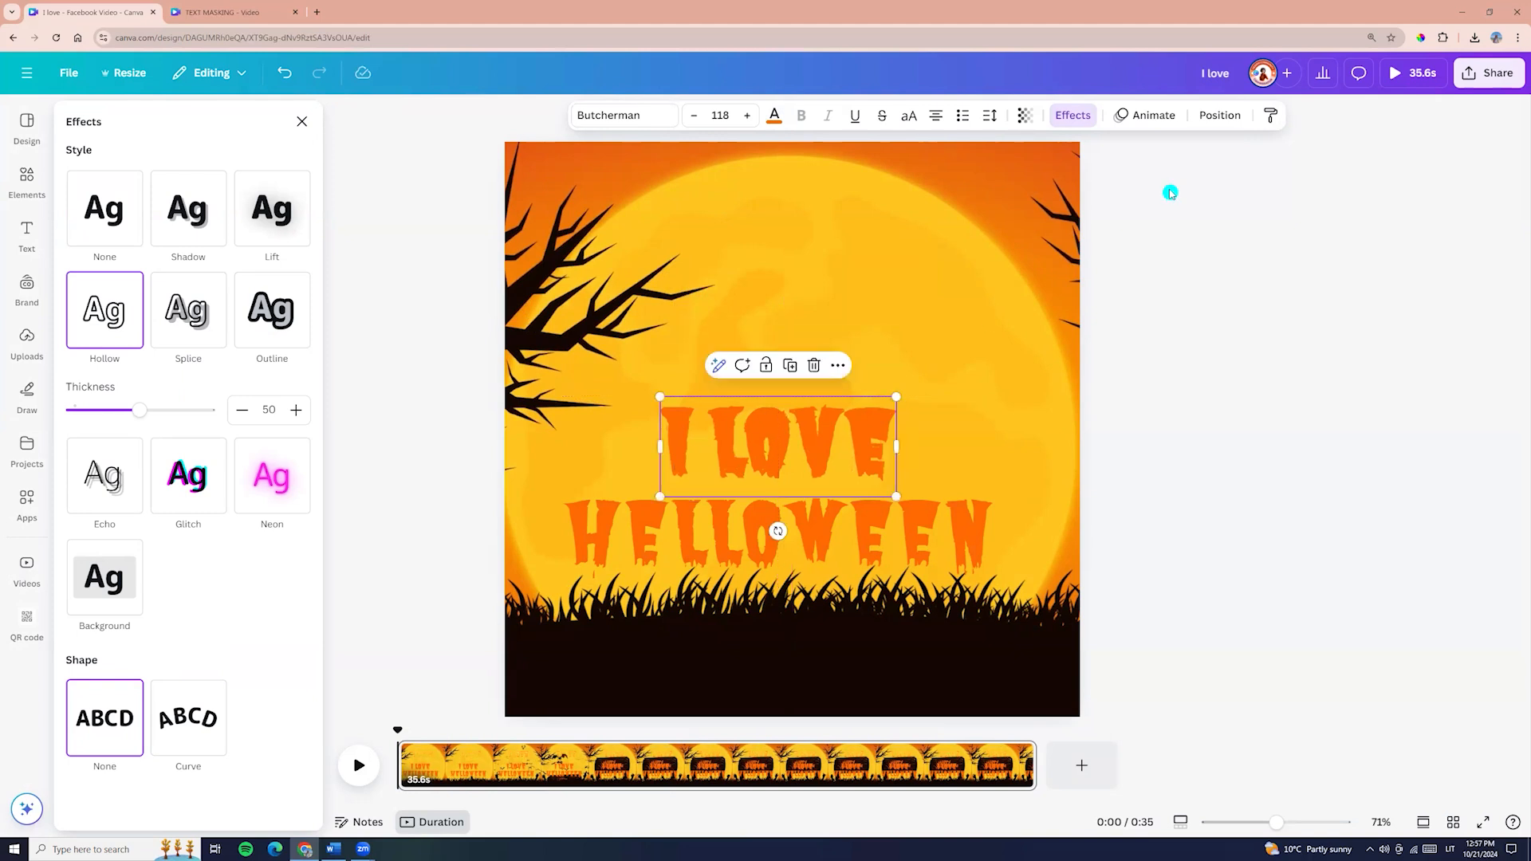
Step: Examine the layer order of the hollow "I love" copy and the full "I love HELLOWEEN" text
left_click(1222, 118)
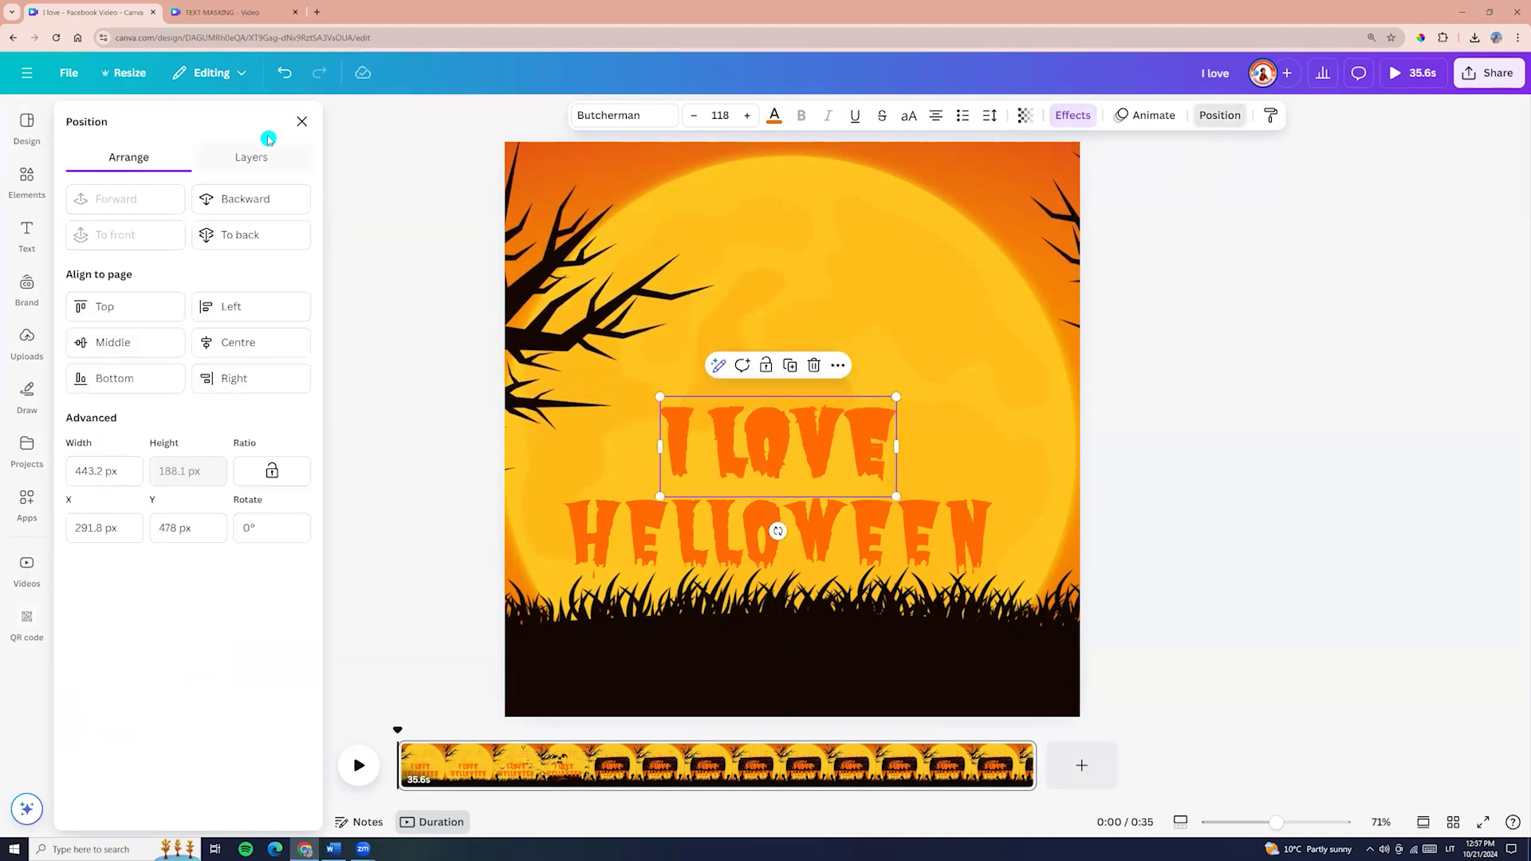
left_click(254, 156)
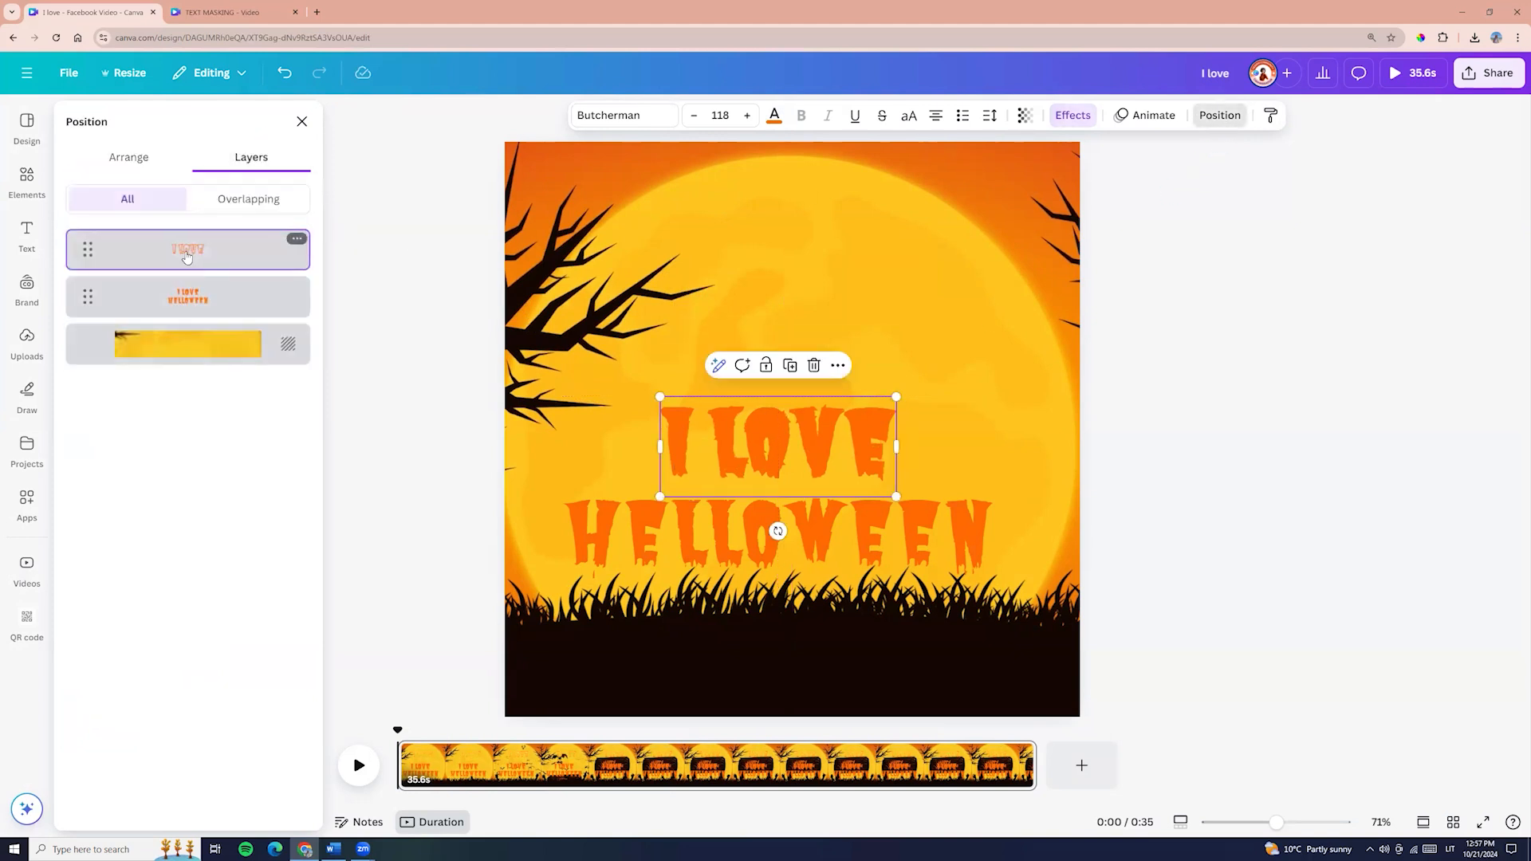
mouse_move(772, 458)
left_mouse_down()
mouse_move(826, 310)
mouse_move(760, 426)
mouse_move(768, 459)
mouse_move(783, 454)
left_mouse_up()
left_click(152, 293)
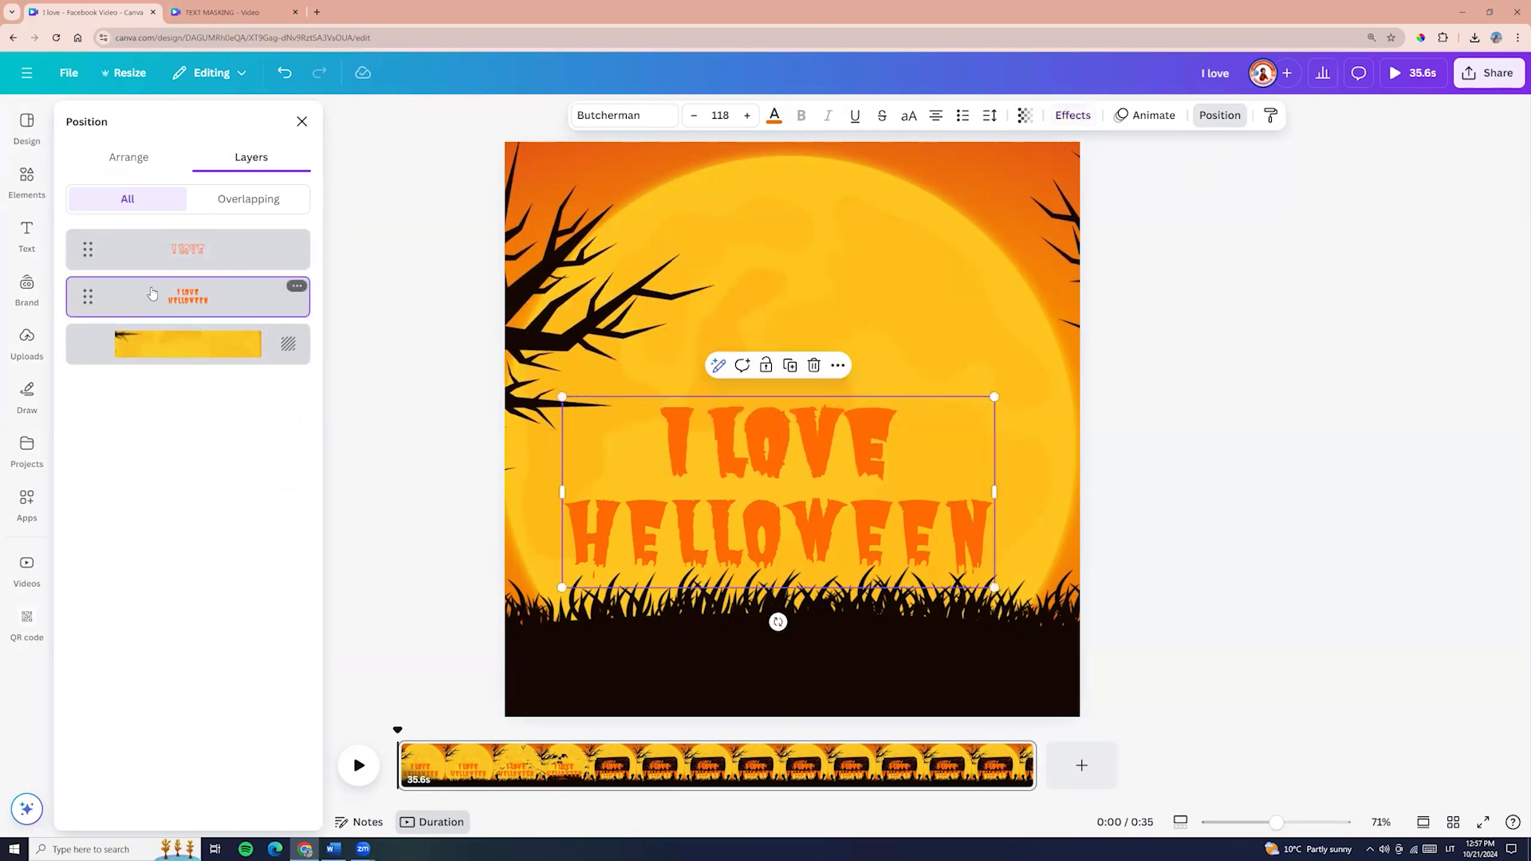
left_click(455, 373)
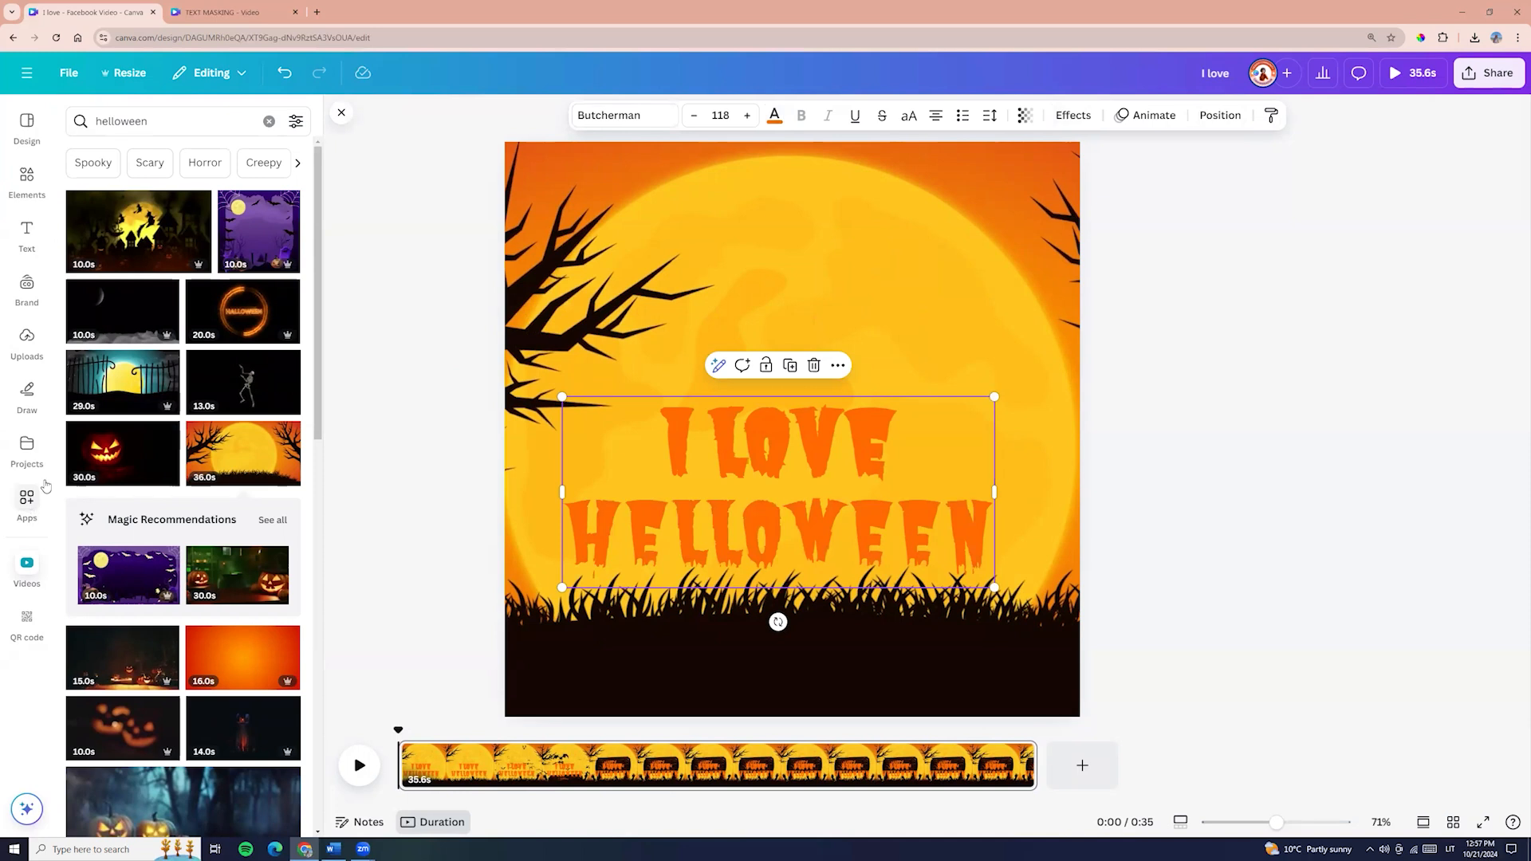
Step: Find the GIPHY app among the Canva apps and open it
left_click(26, 501)
left_click(207, 121)
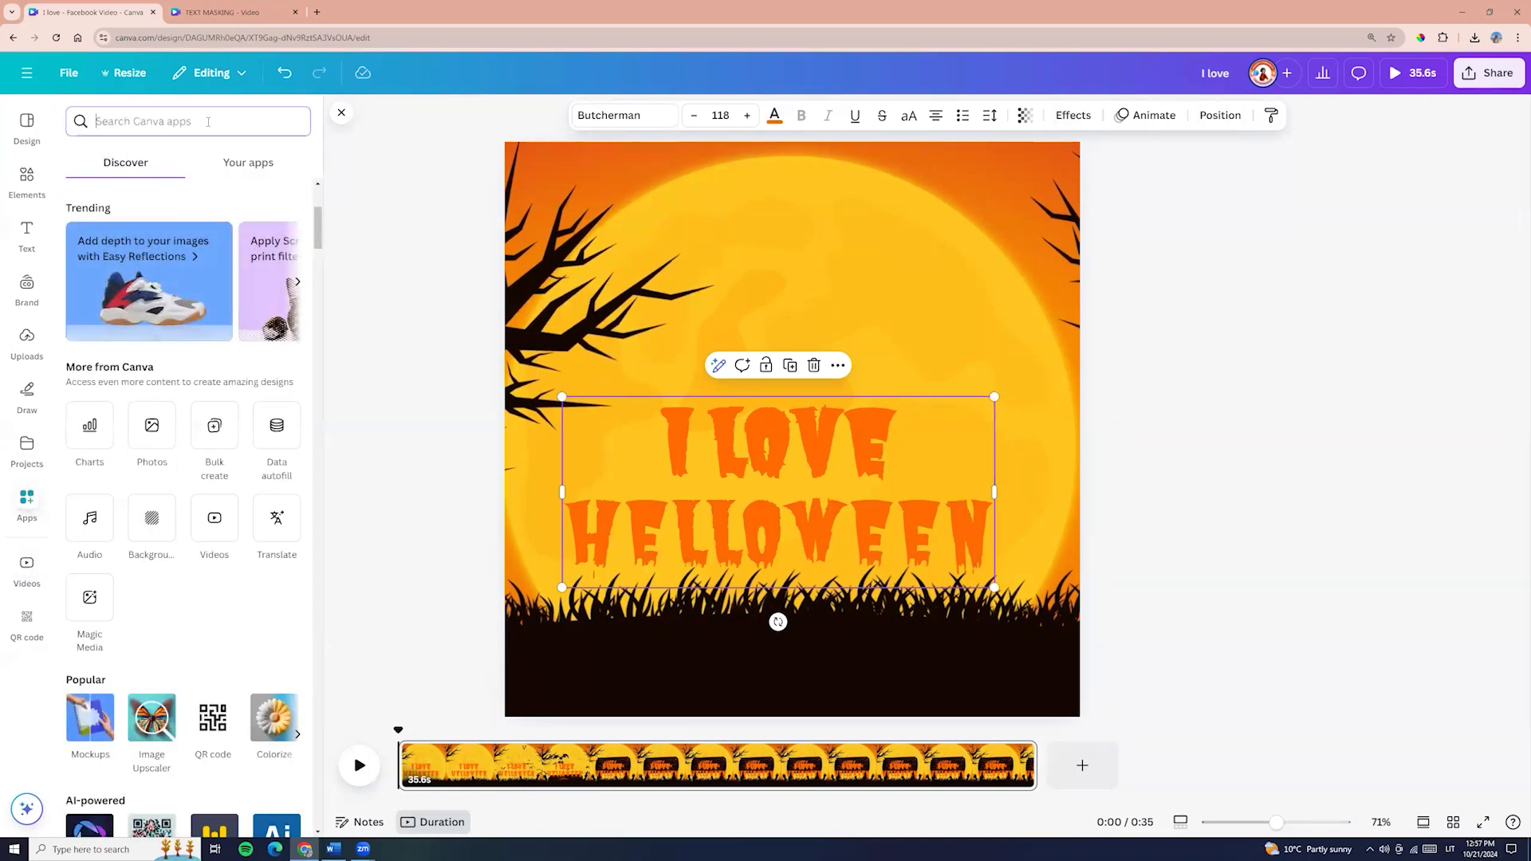
type("gi")
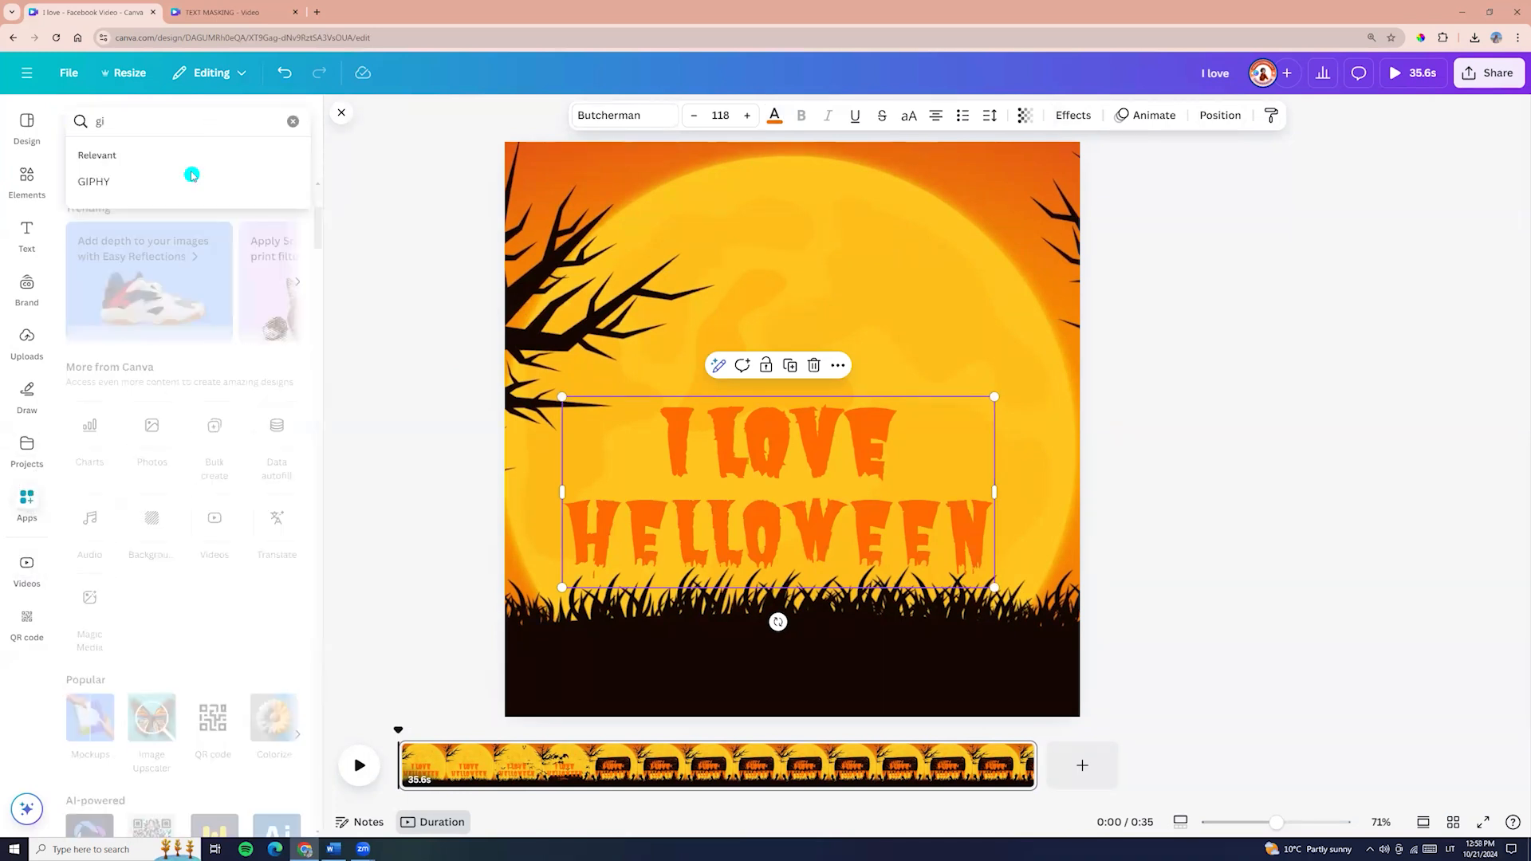
left_click(94, 182)
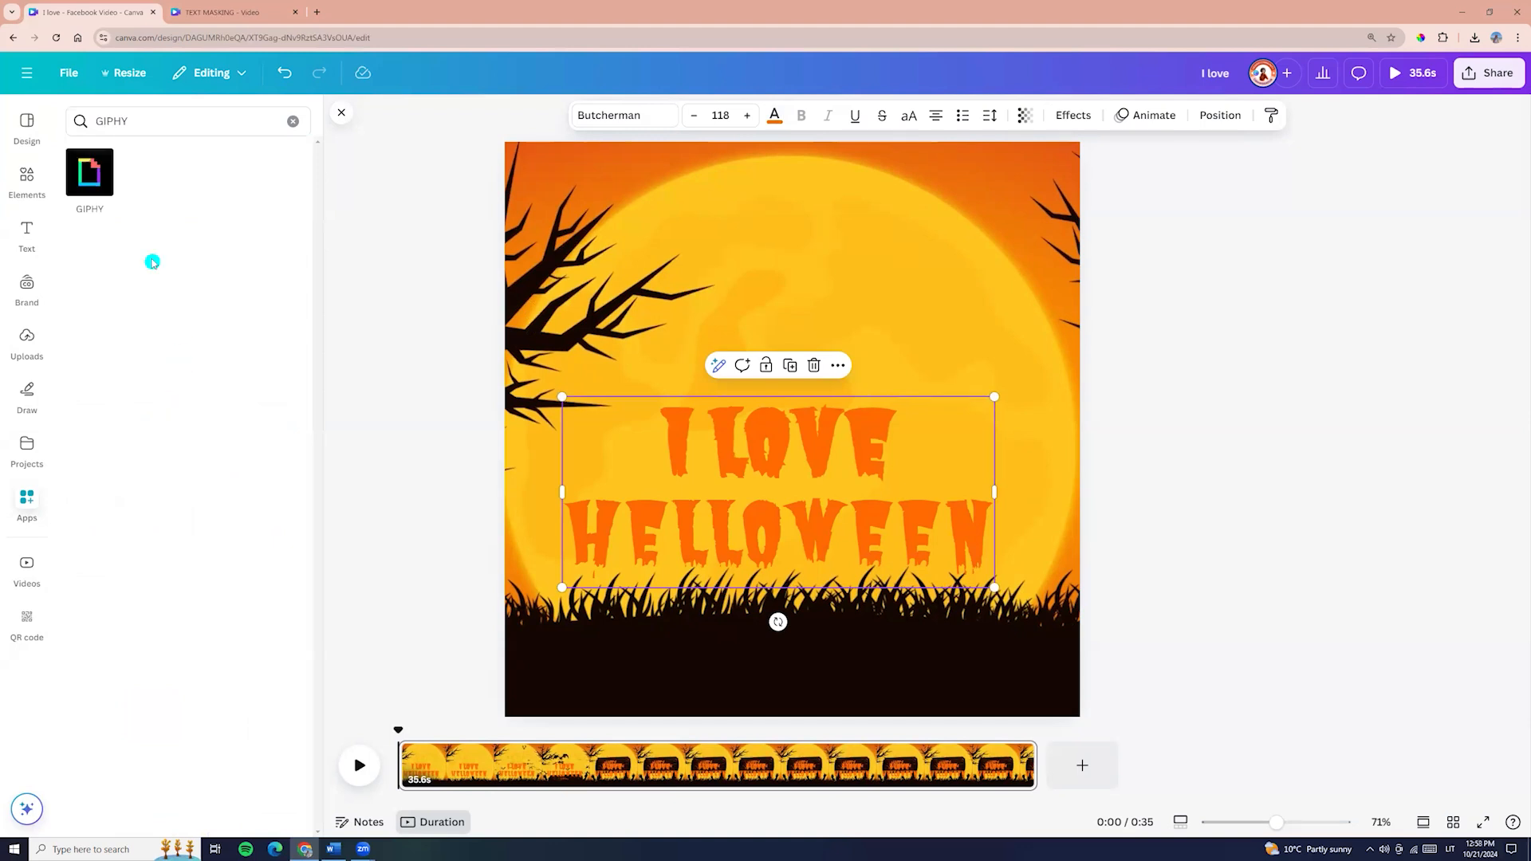
left_click(97, 194)
left_click(212, 769)
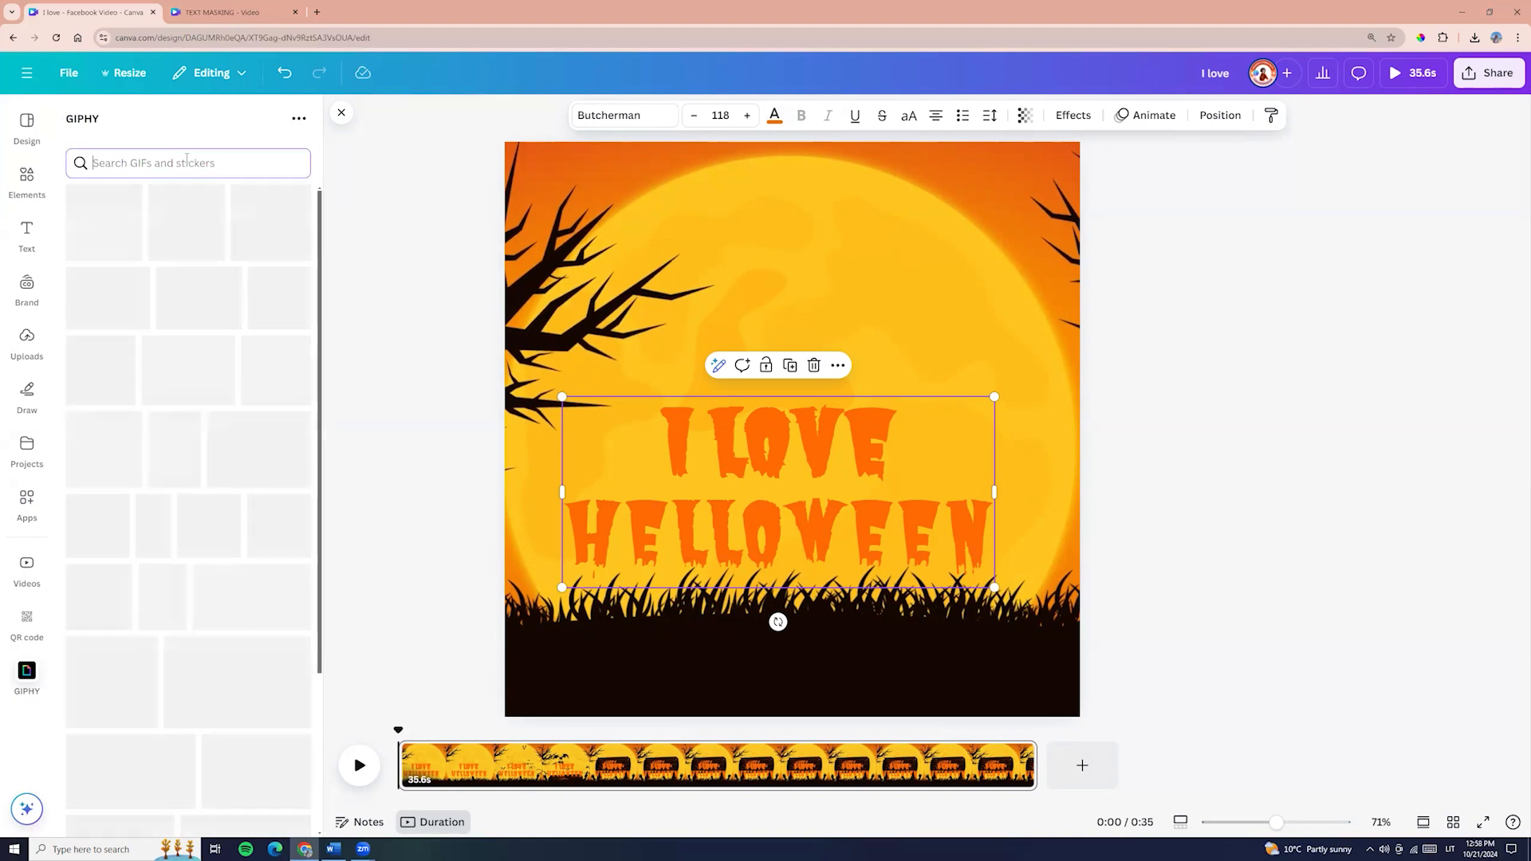
Step: Search GIPHY for "encanto stickers"
type("enca")
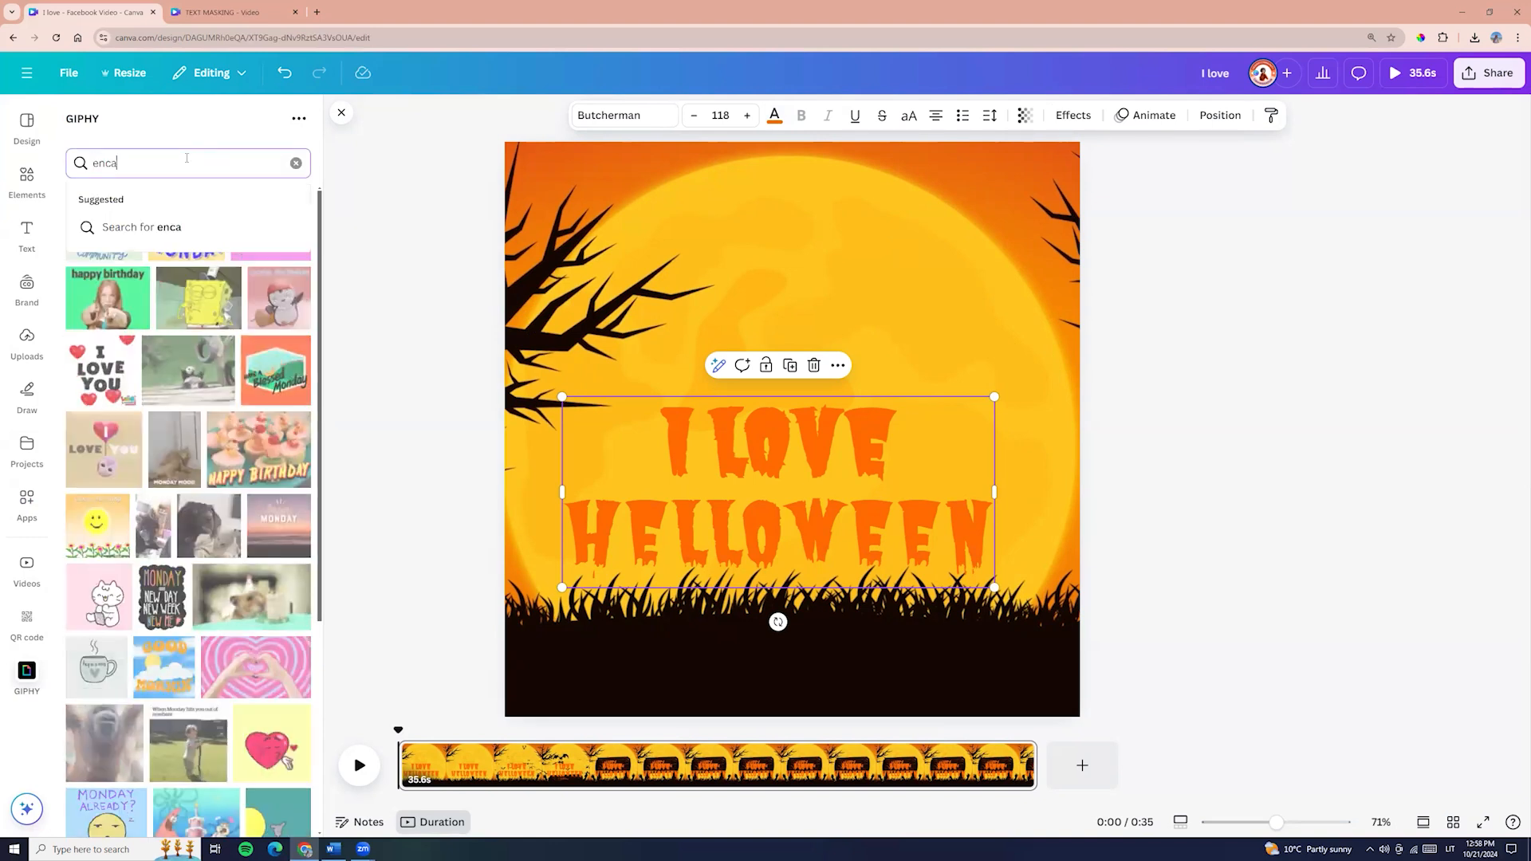
type("nto s")
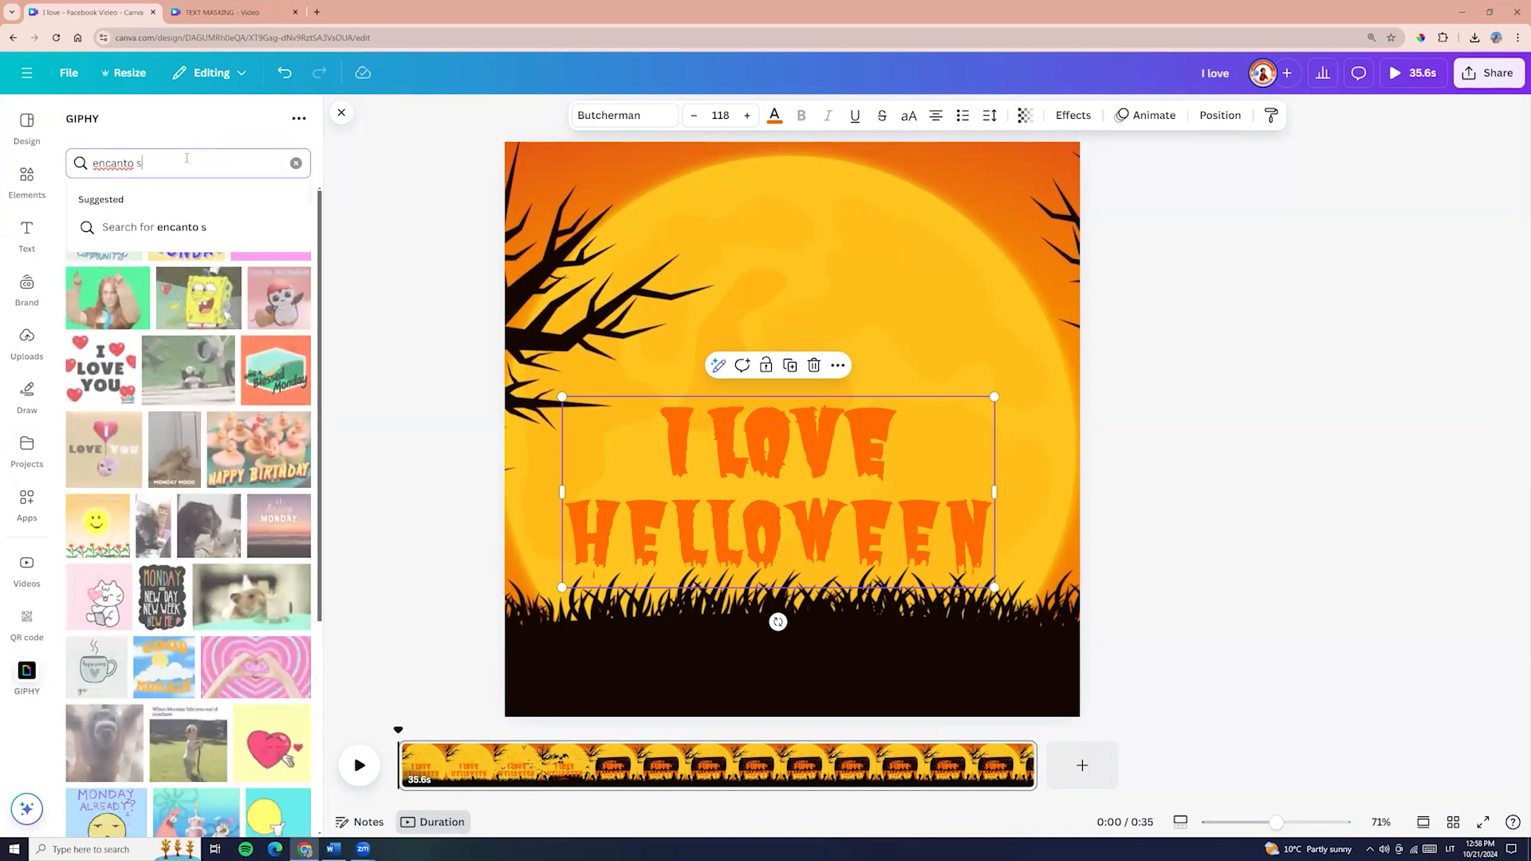
type("tickers")
key("Return")
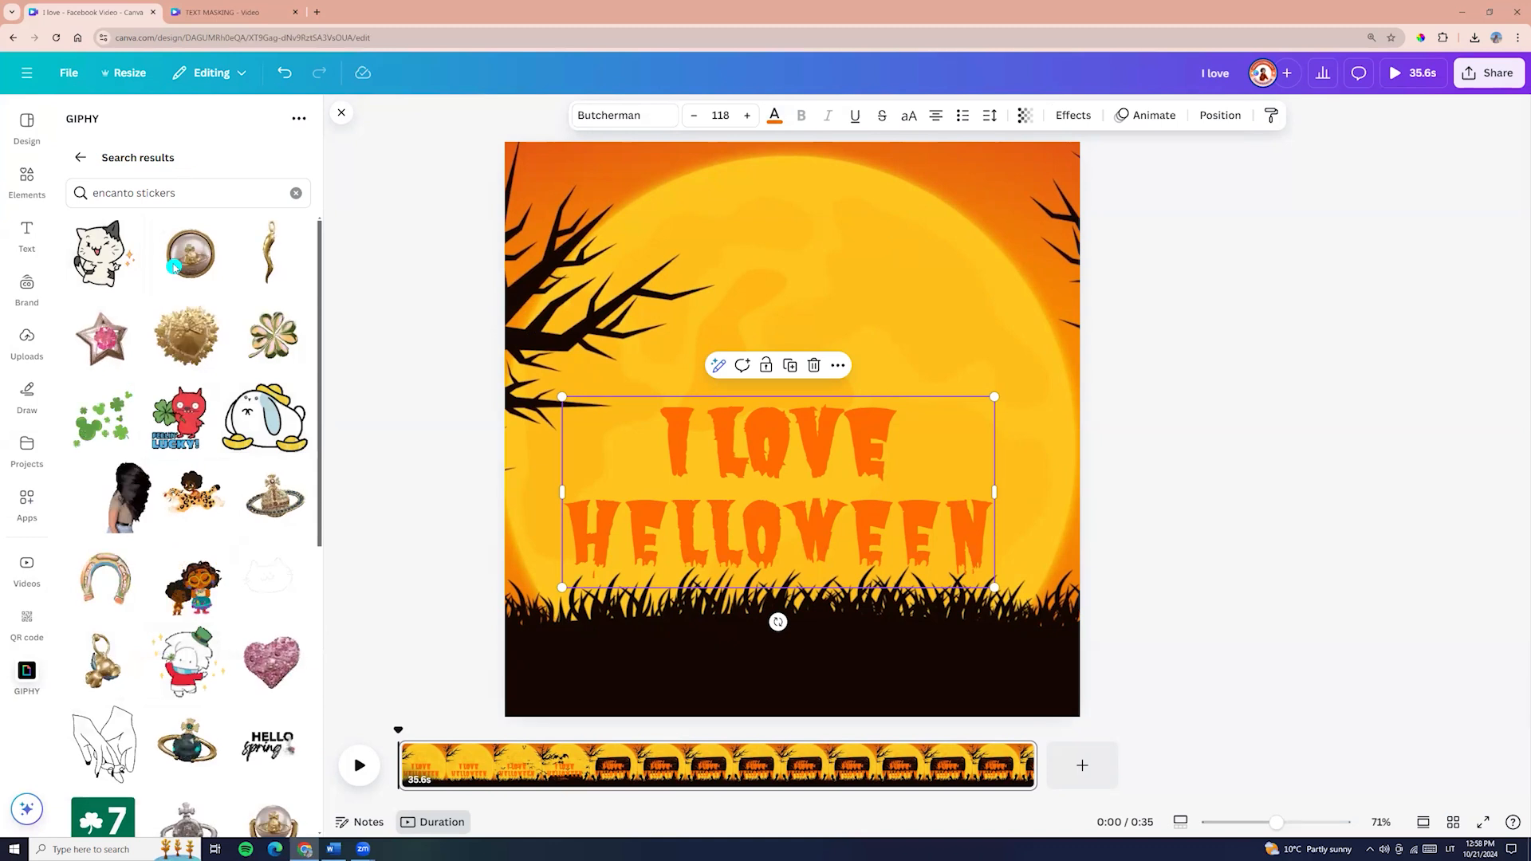
Step: Add the animated sticker of the dancing curly-haired boy in yellow from the Encanto characters far down the results
left_click_drag(311, 492, 321, 811)
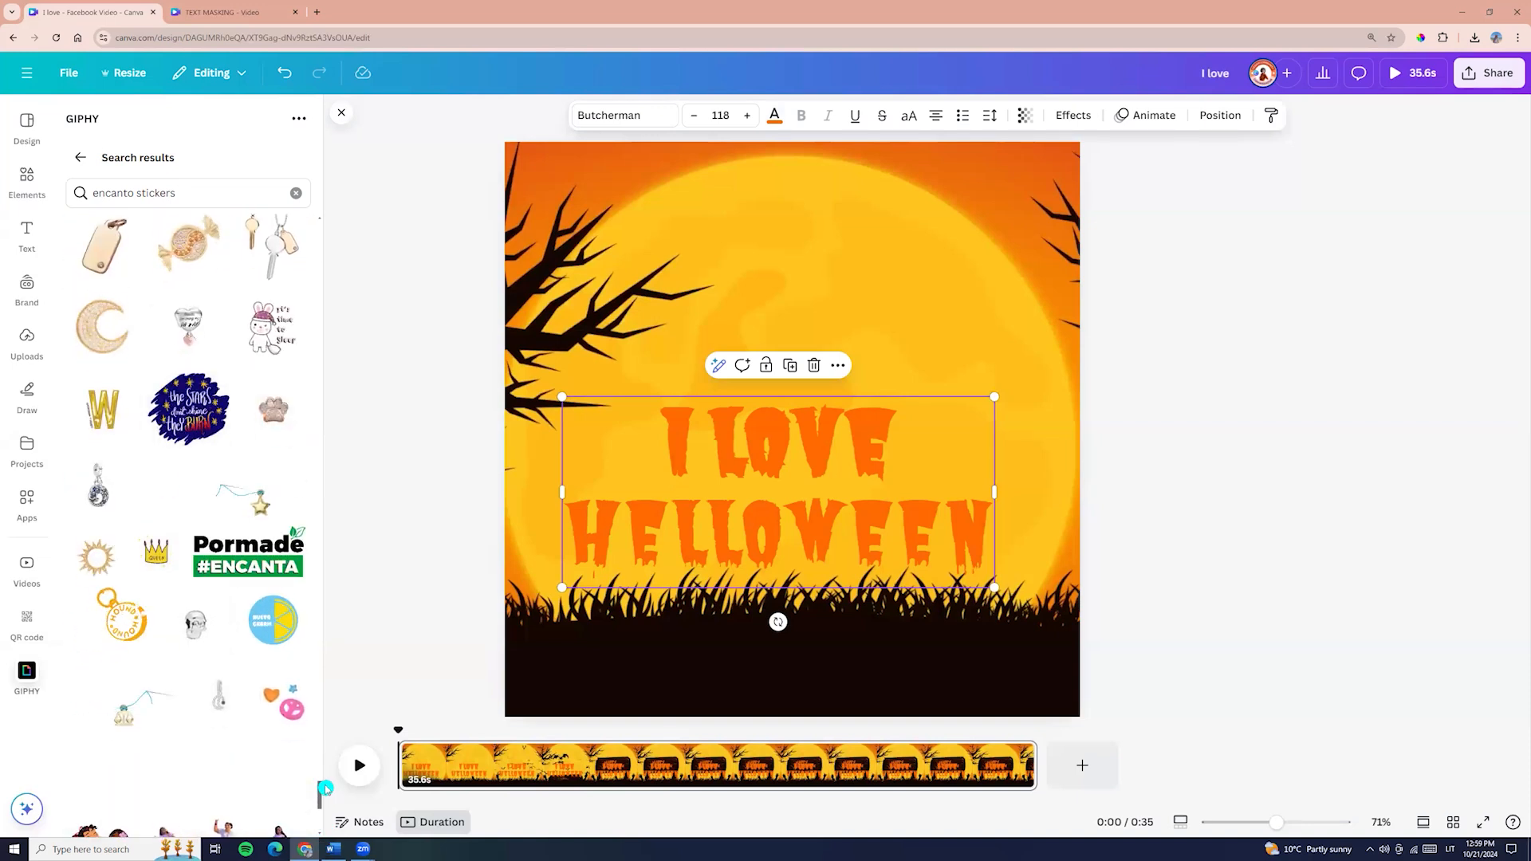
scroll(239, 638, "down", 3)
left_click(171, 526)
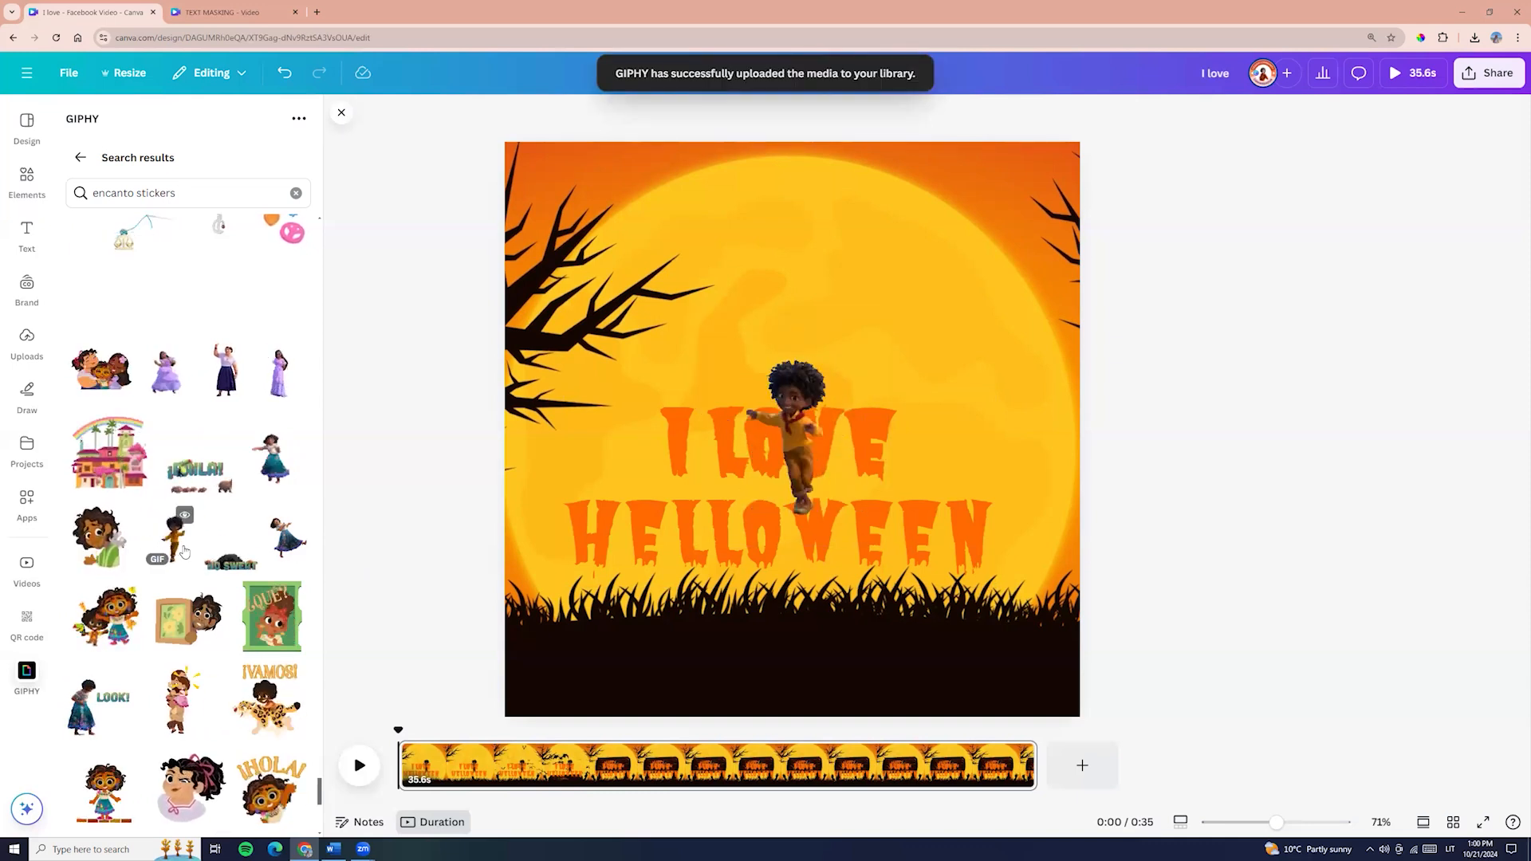
Step: Enlarge the dancing boy sticker and position it over the word "LOVE" so his legs overlap the letters
left_click(793, 411)
left_click_drag(842, 401, 705, 401)
left_click_drag(749, 315, 829, 275)
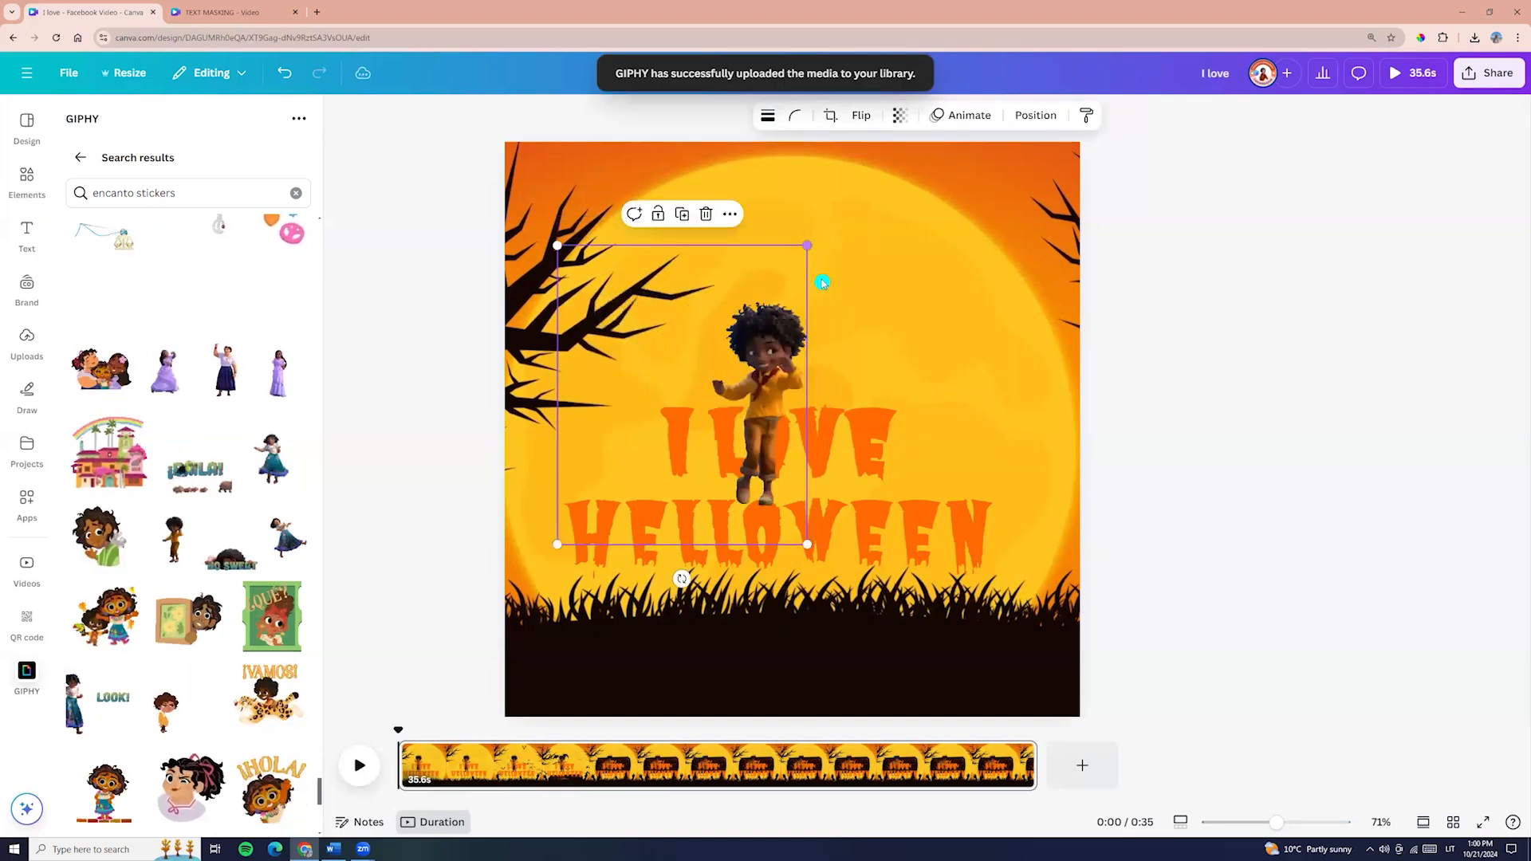
left_click_drag(779, 353, 869, 362)
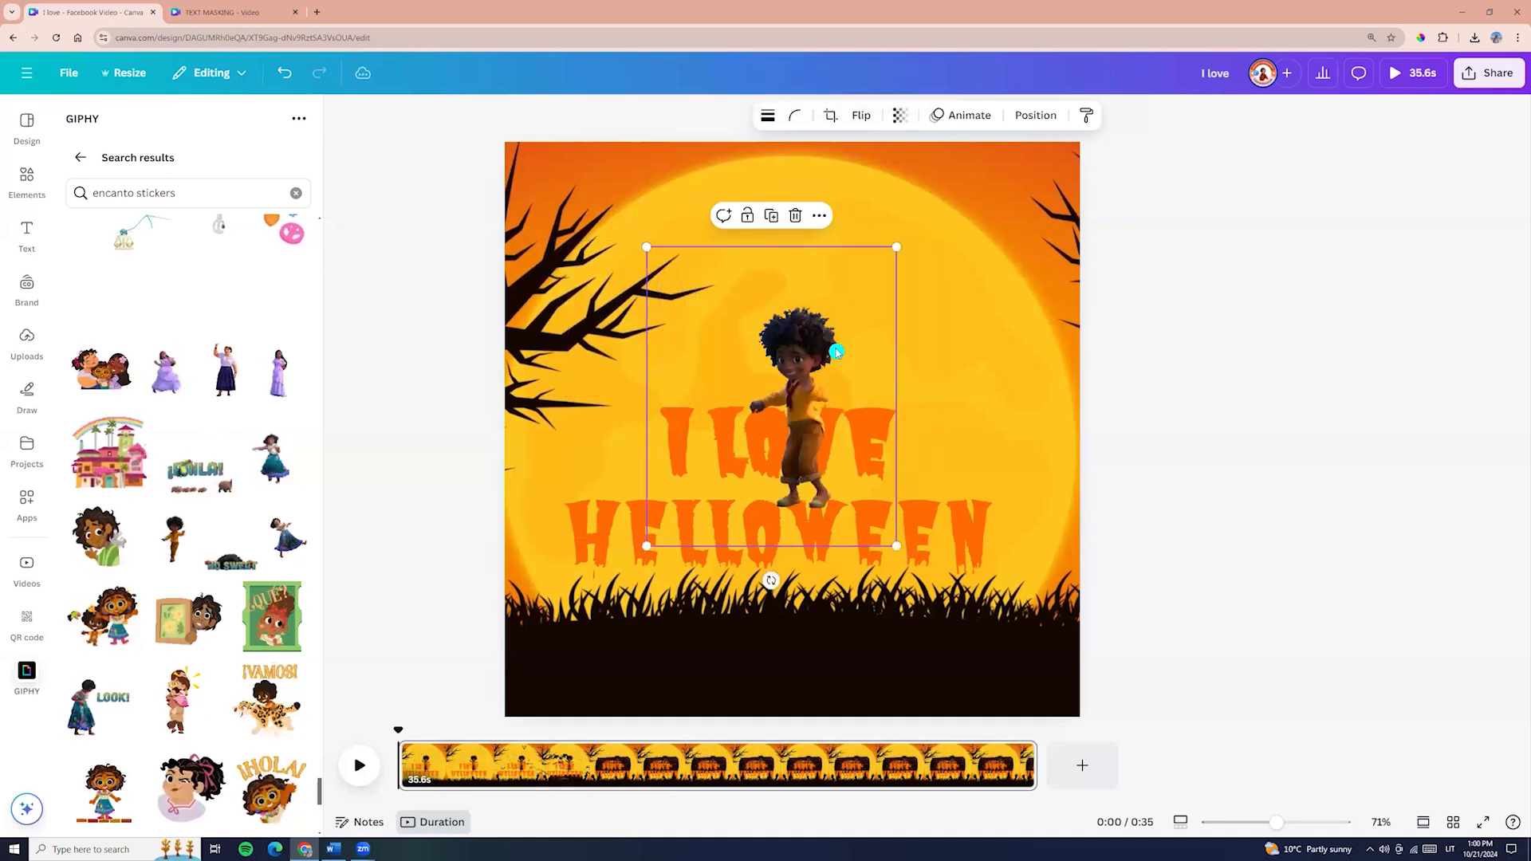
Step: Move the boy sticker's layer between the hollow "I love" and the full text, and preview the effect full screen
left_click(1044, 117)
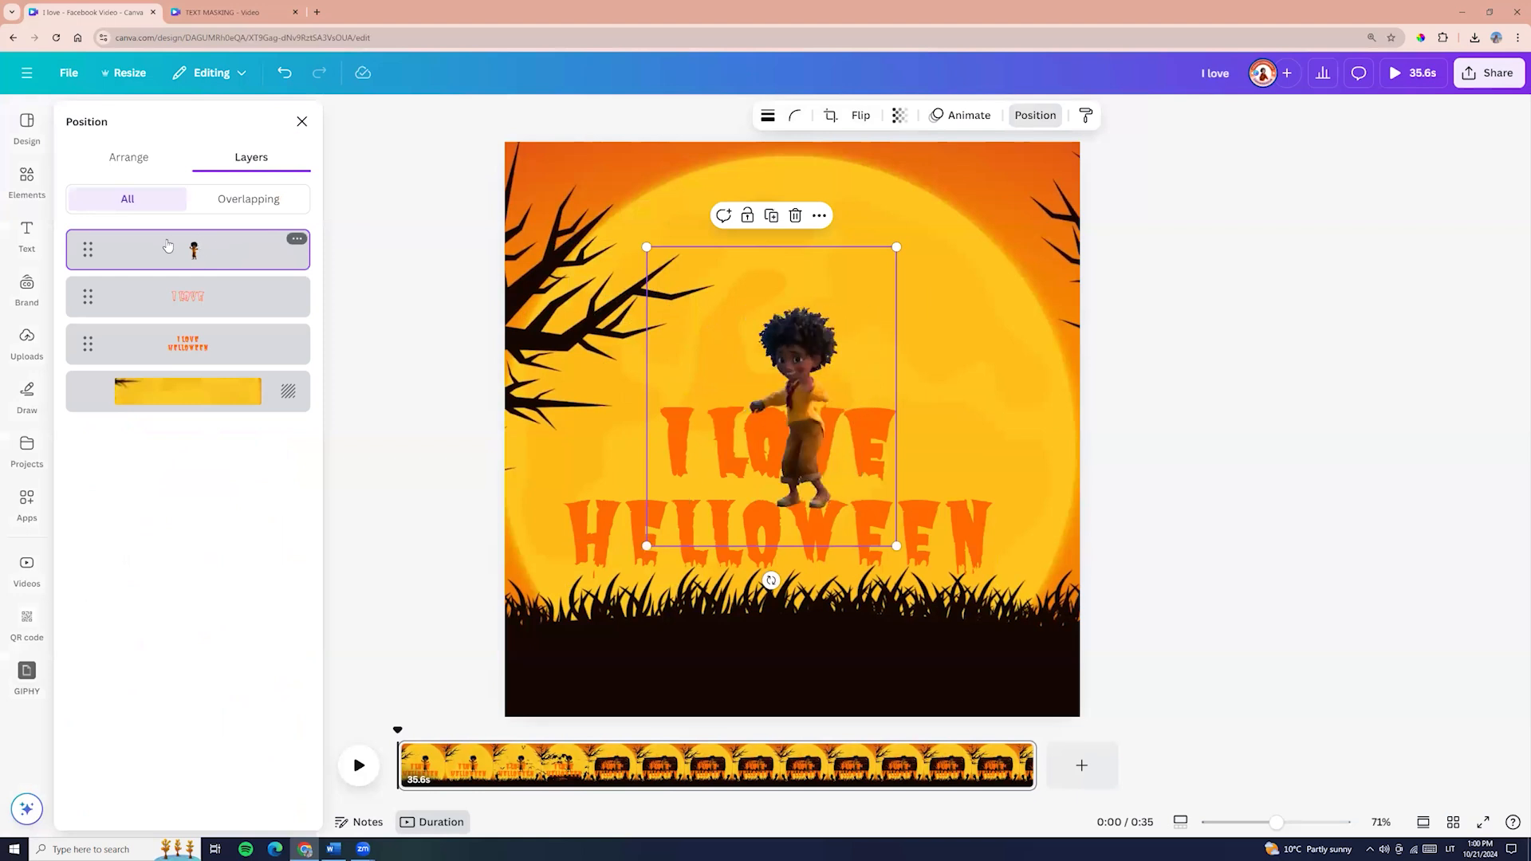
left_click_drag(203, 244, 208, 303)
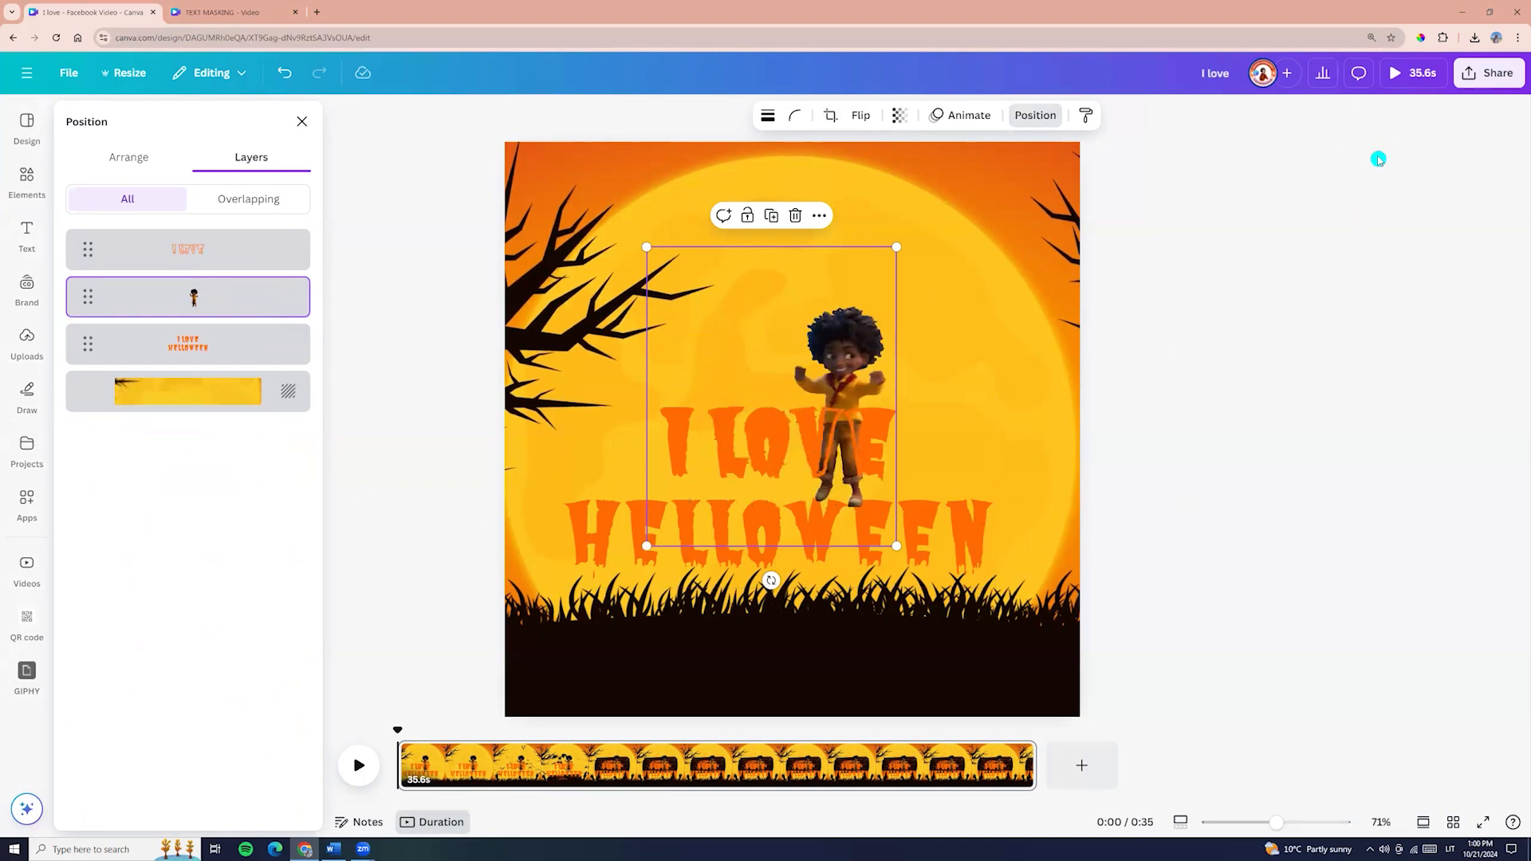
left_click(1393, 73)
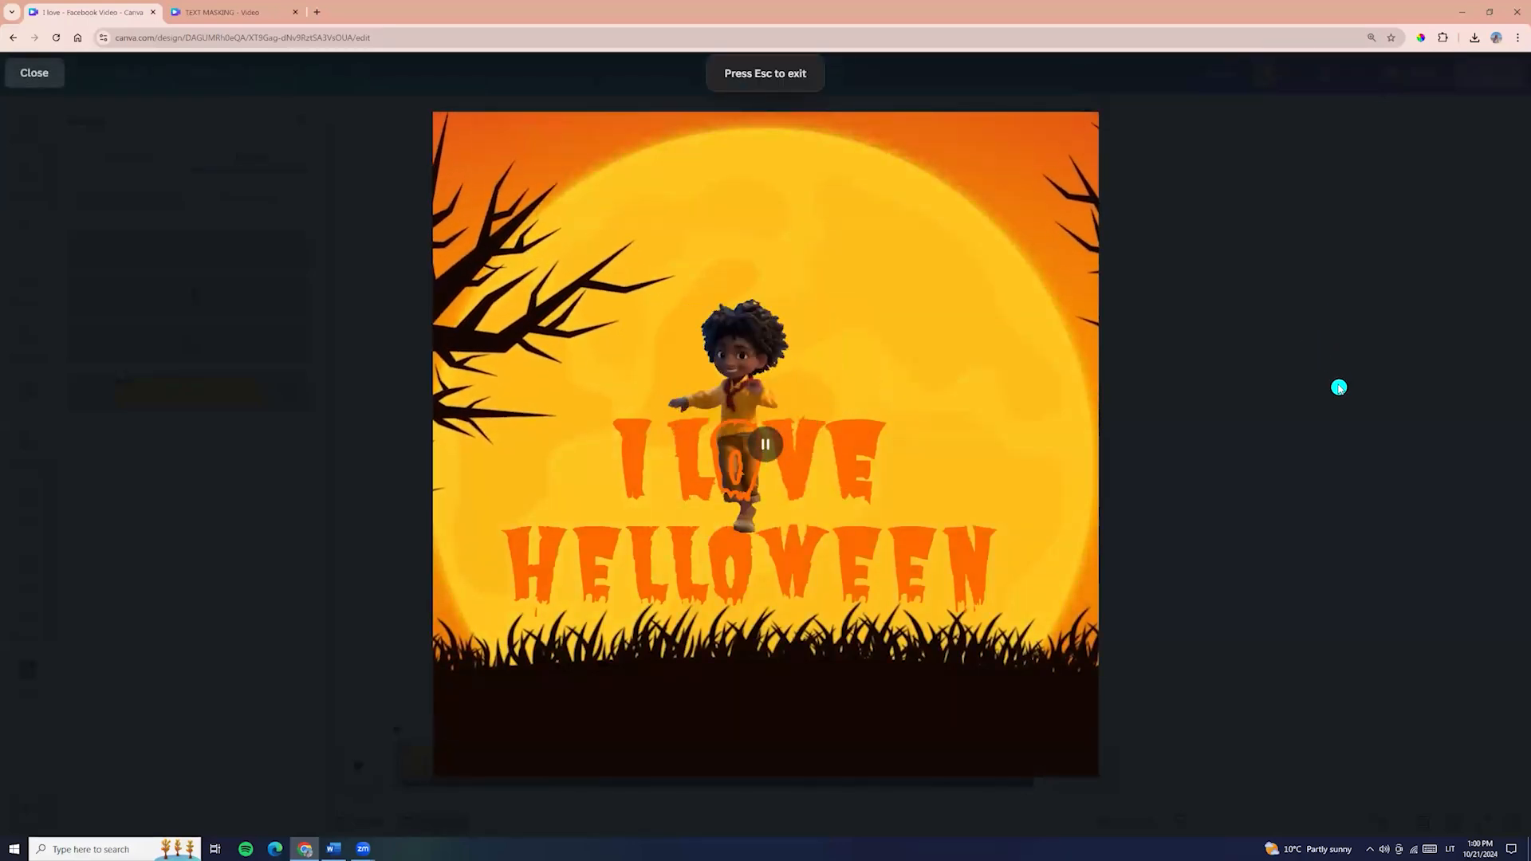
left_click(767, 444)
key("Escape")
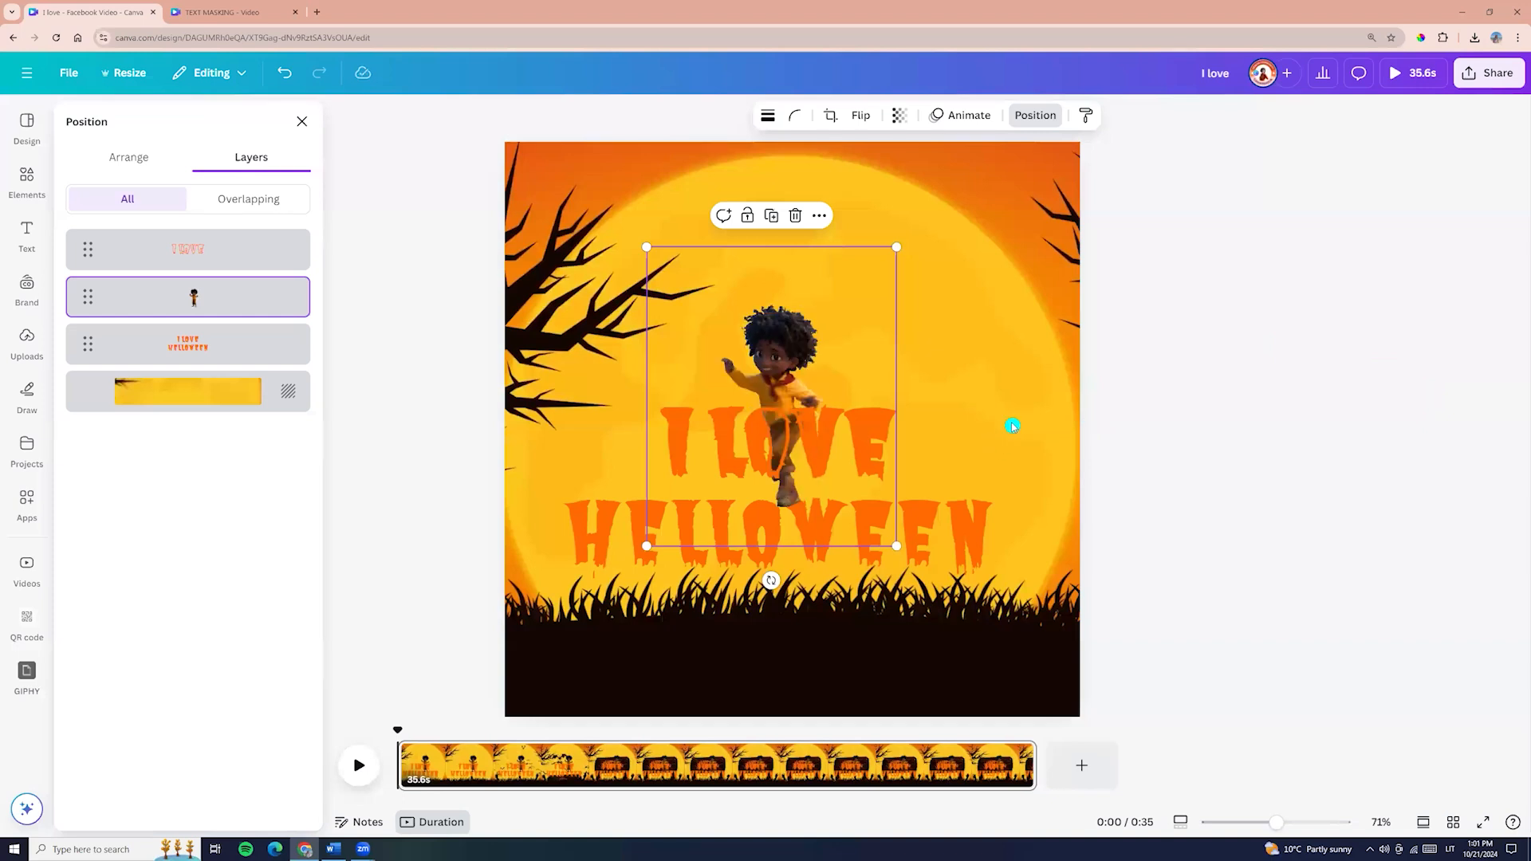
Step: Delete the moon background and set the recently used 10-second orange video with purple clouds as the page background
left_click(1012, 427)
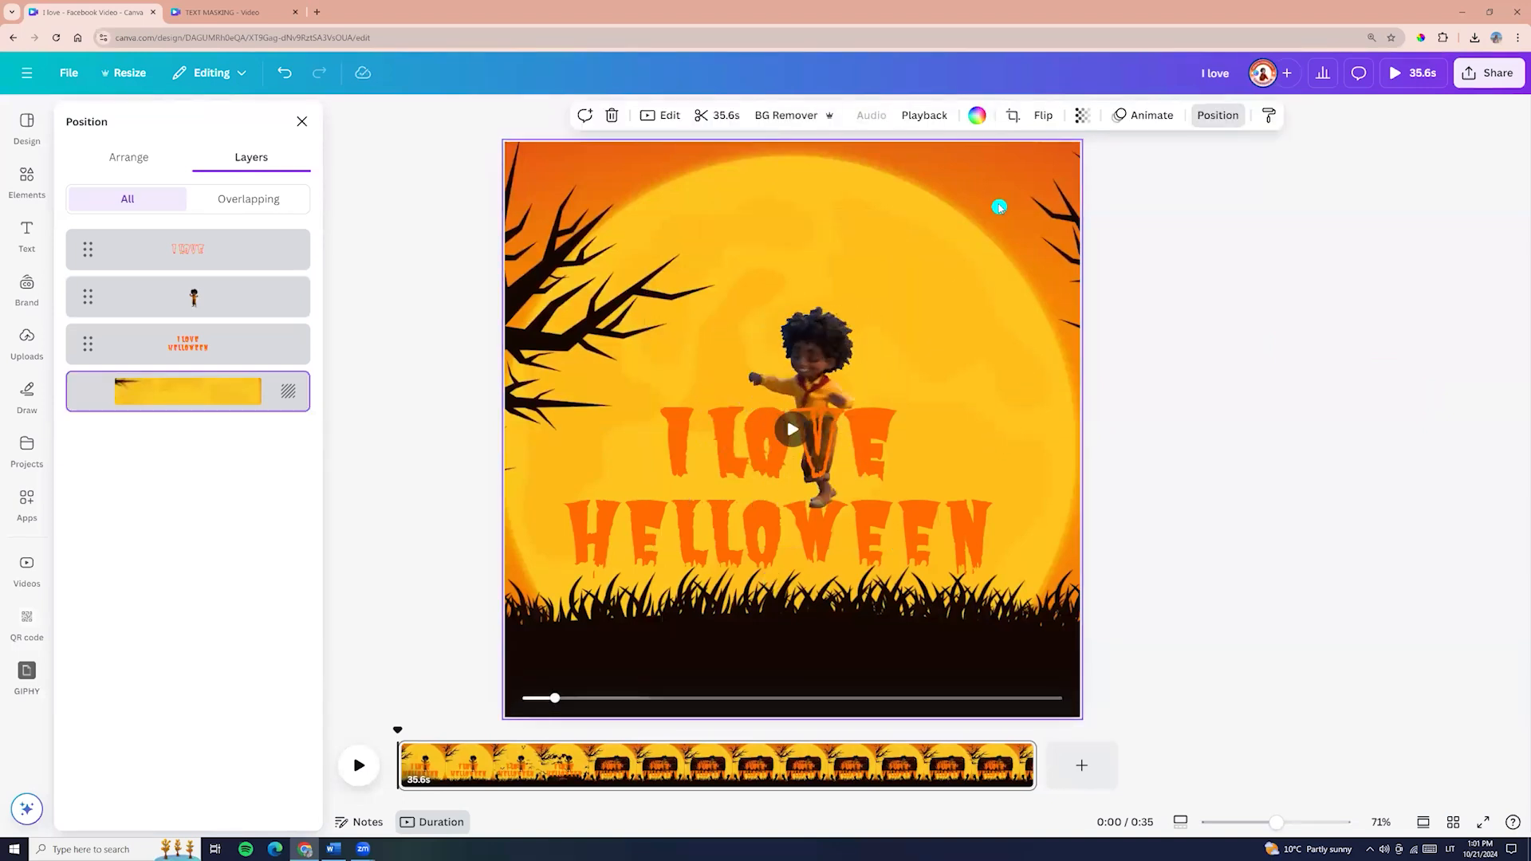
key("Delete")
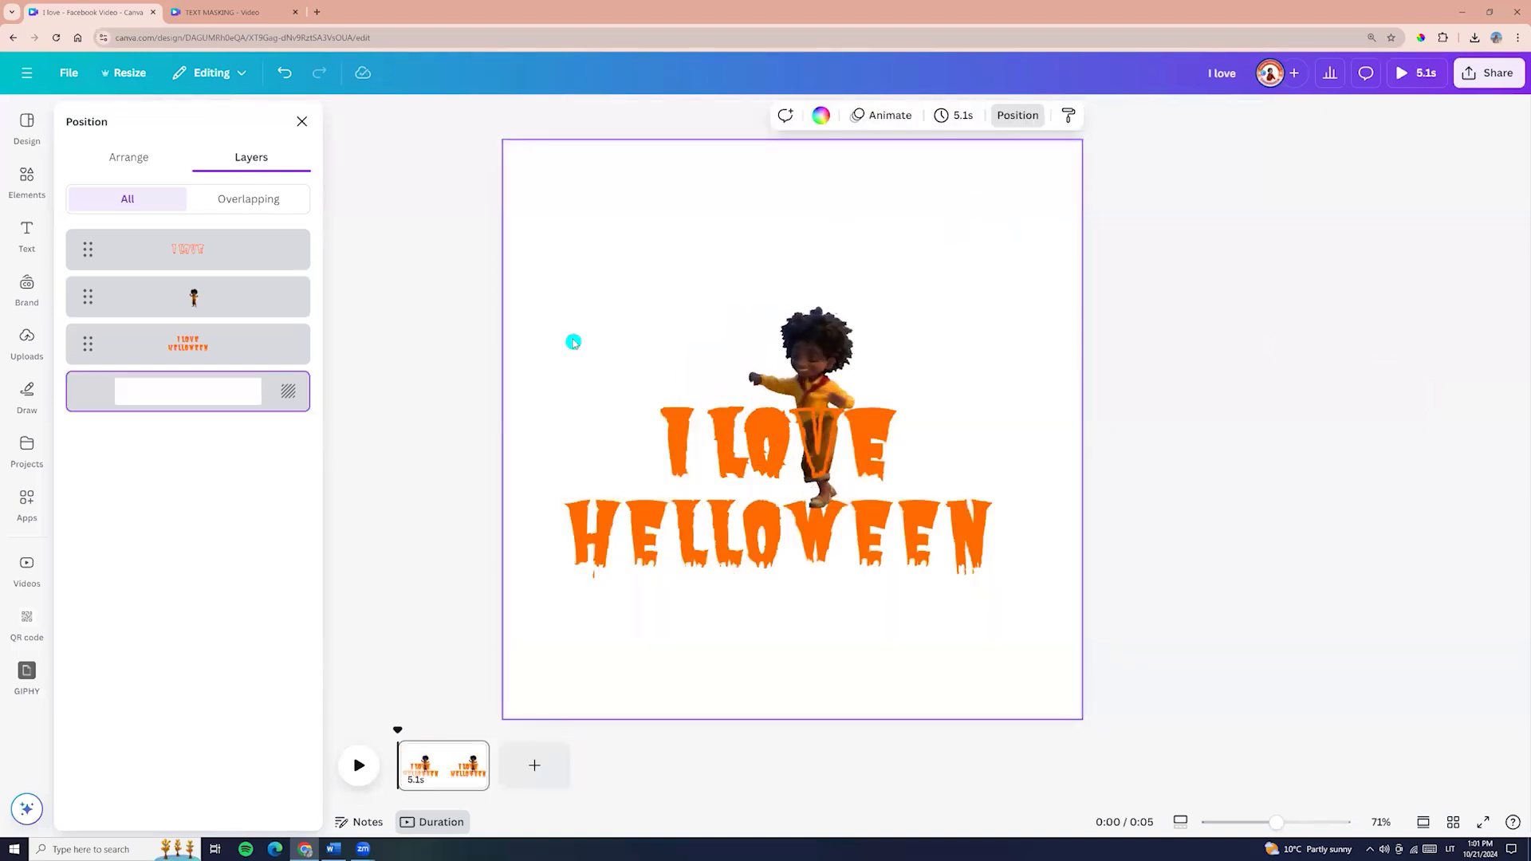
left_click(26, 570)
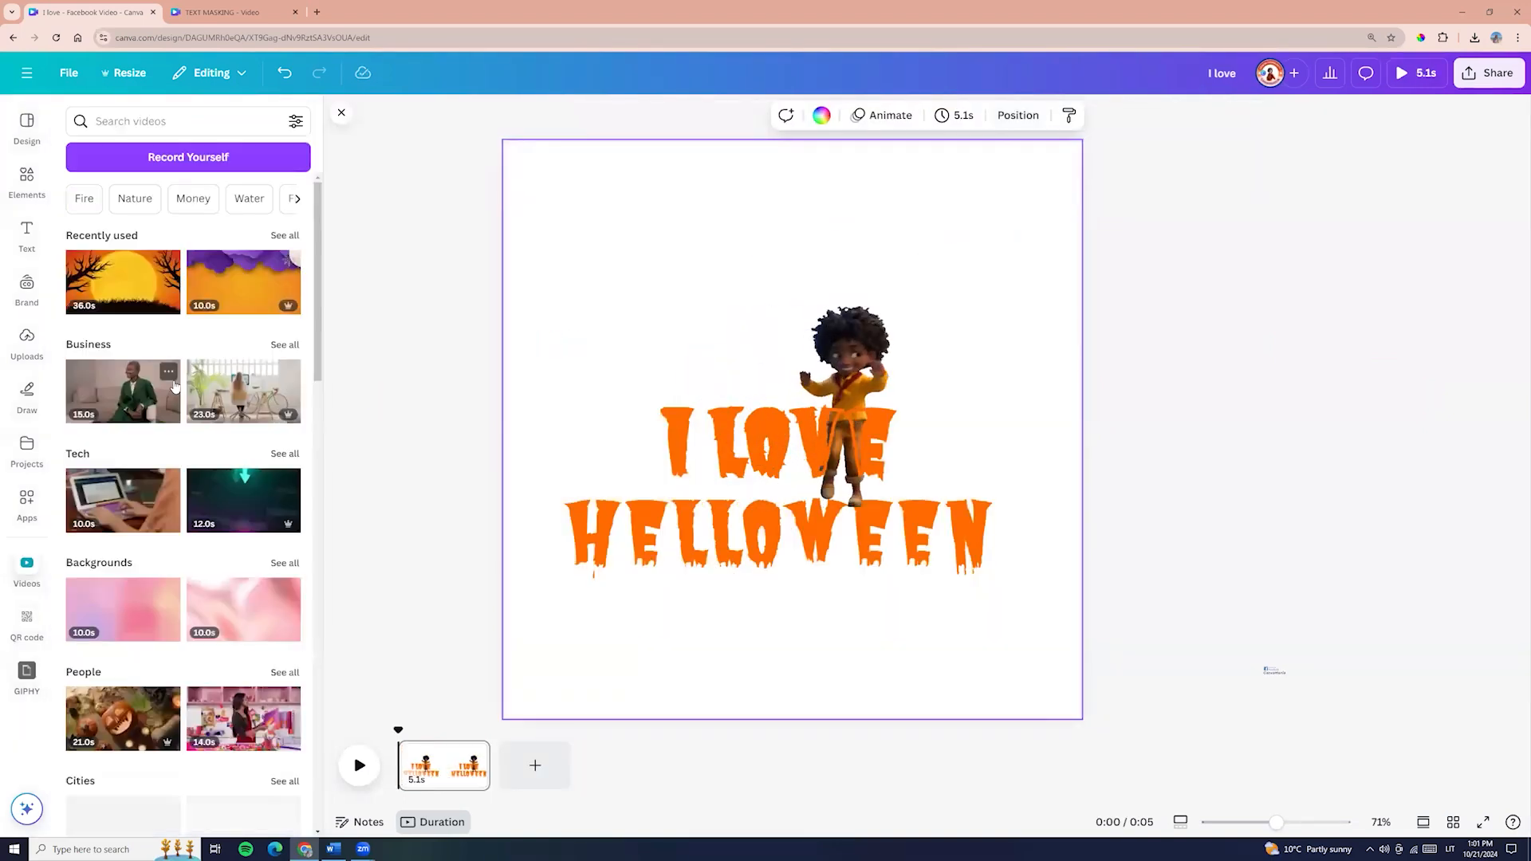
left_click(218, 284)
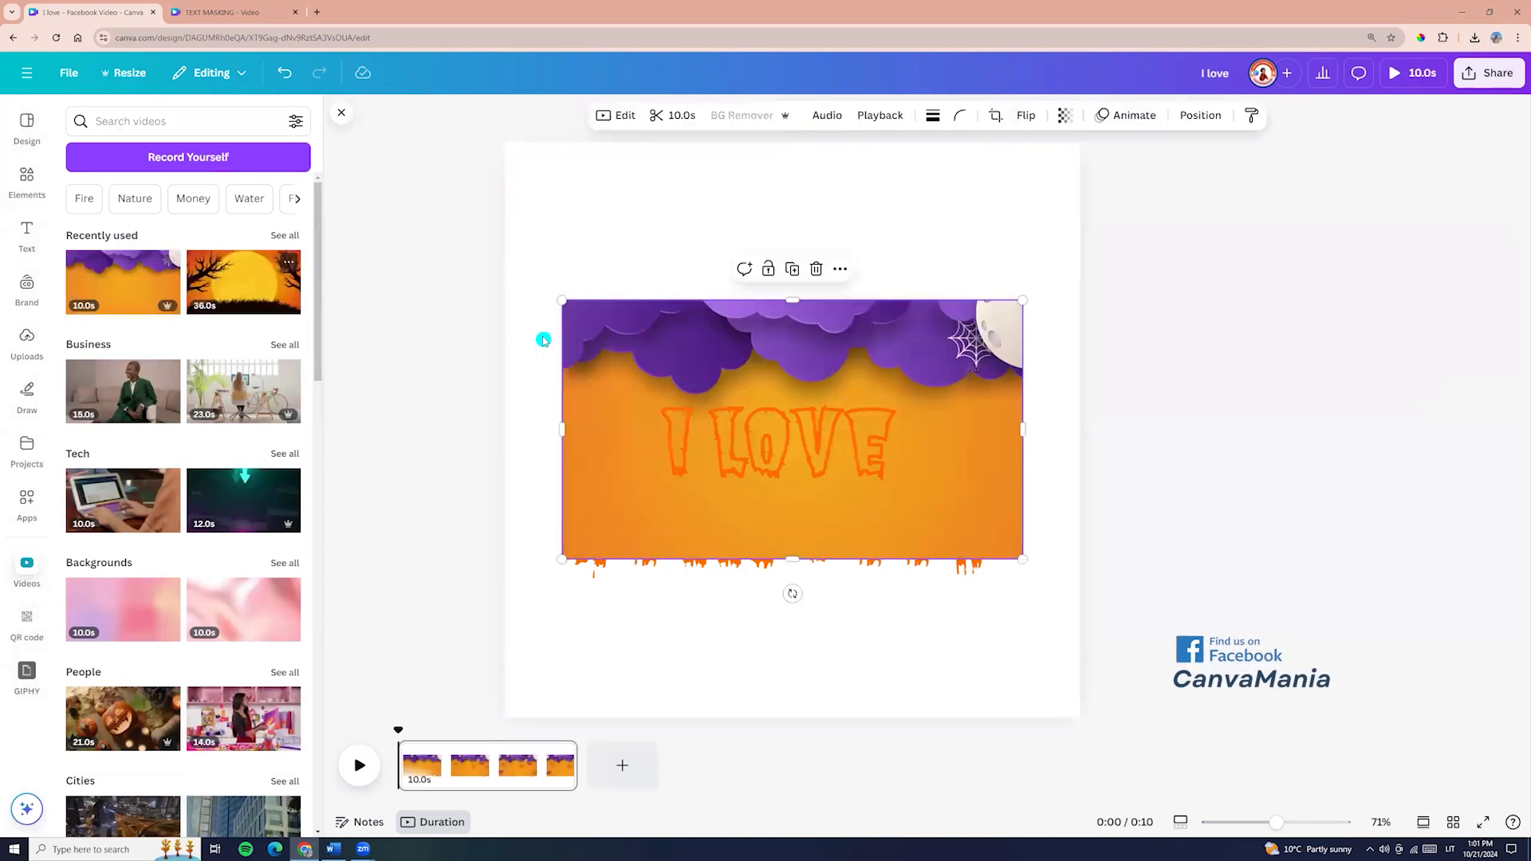
right_click(626, 366)
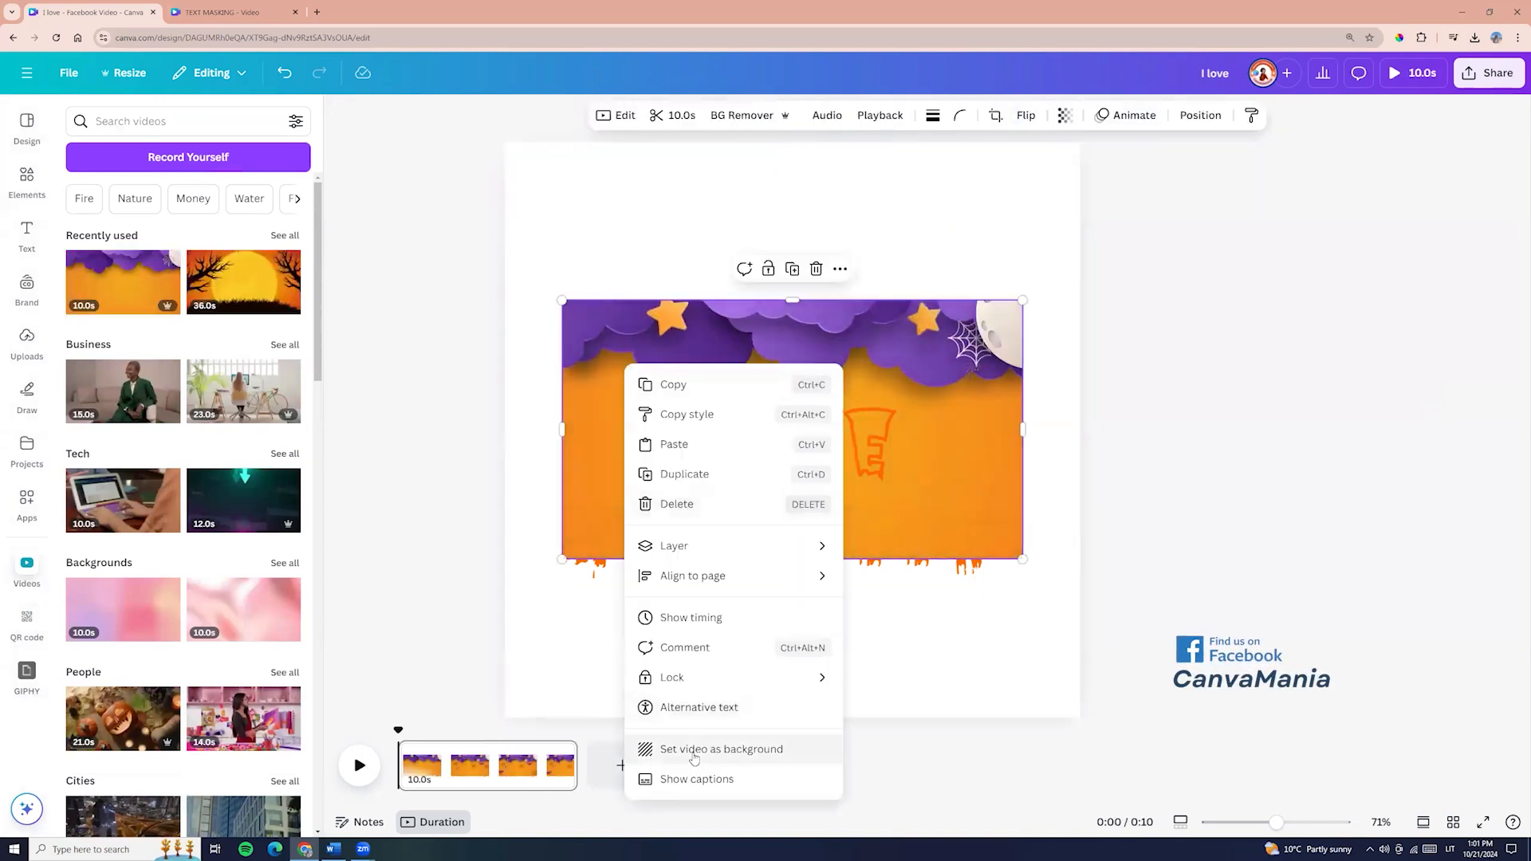
left_click(691, 752)
Step: Recolour the hollow "I love" and all other orange text with the dark purple #501F88 sampled from the background cloud
left_click(777, 485)
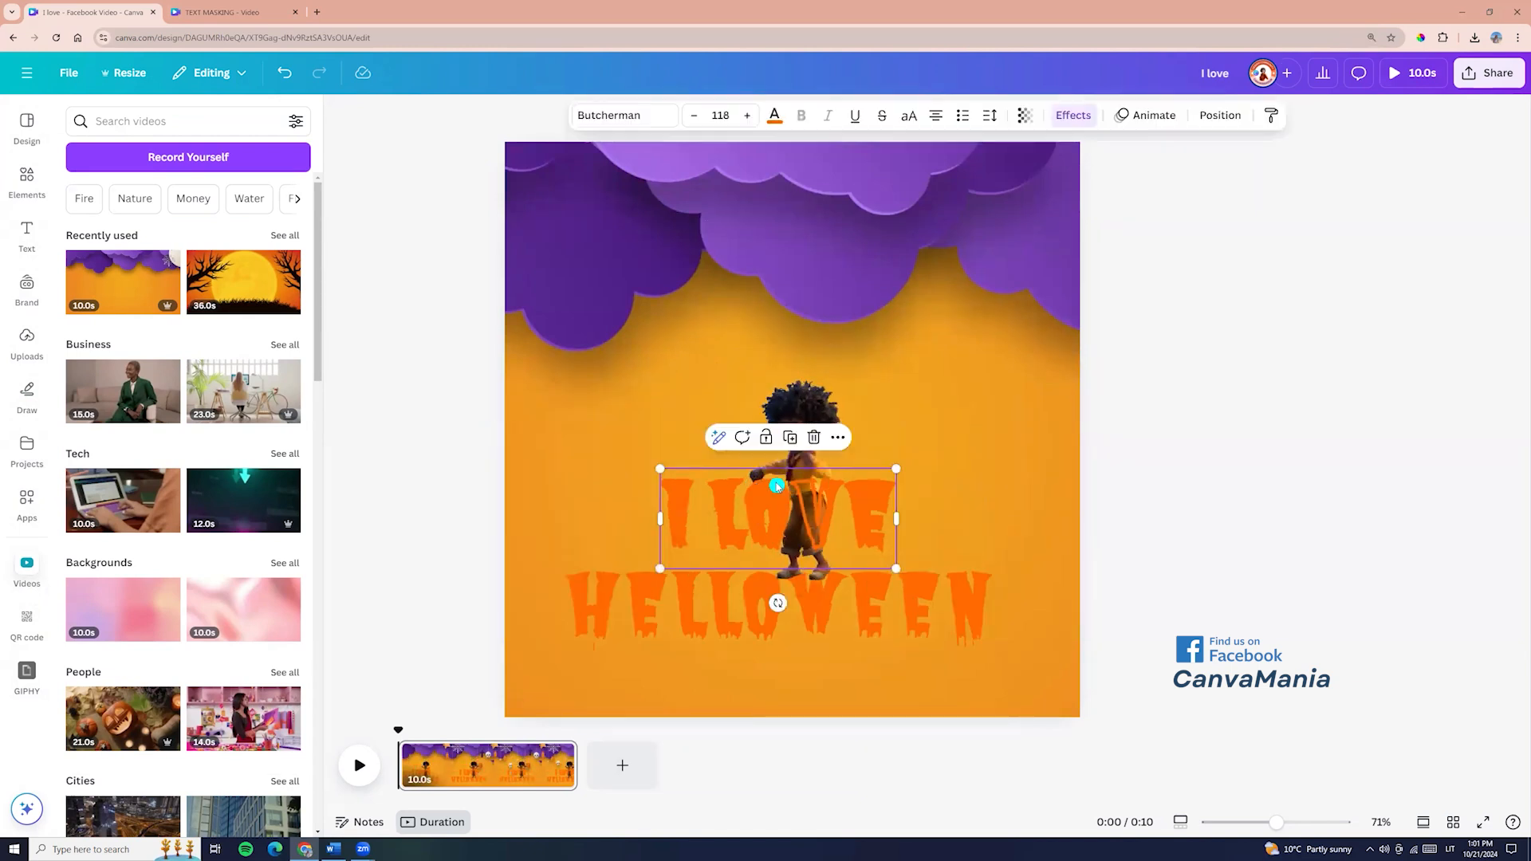
left_click(775, 116)
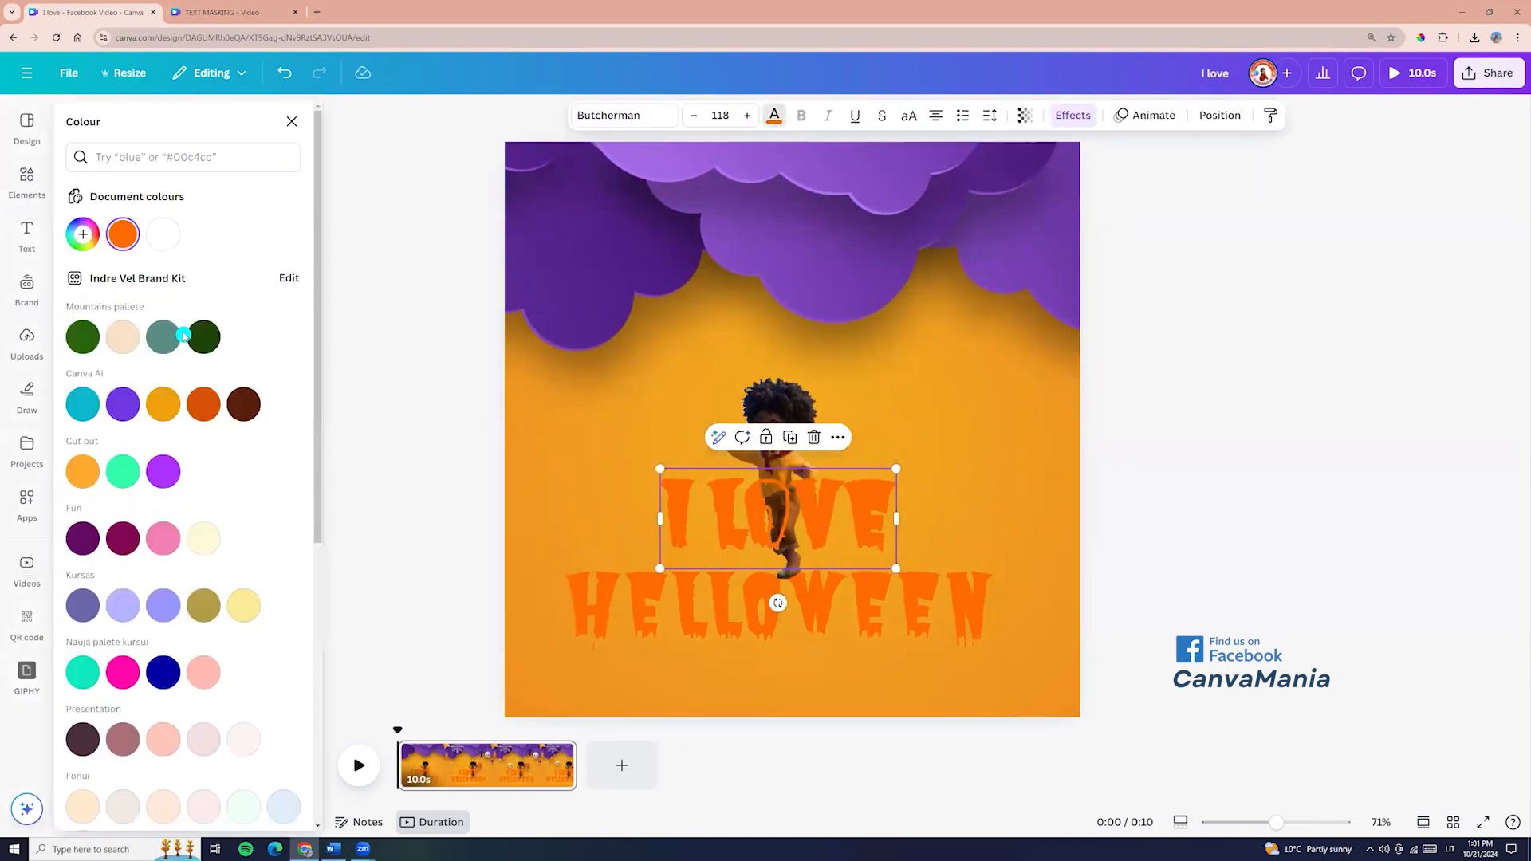
left_click(63, 236)
left_click(271, 389)
left_click(578, 276)
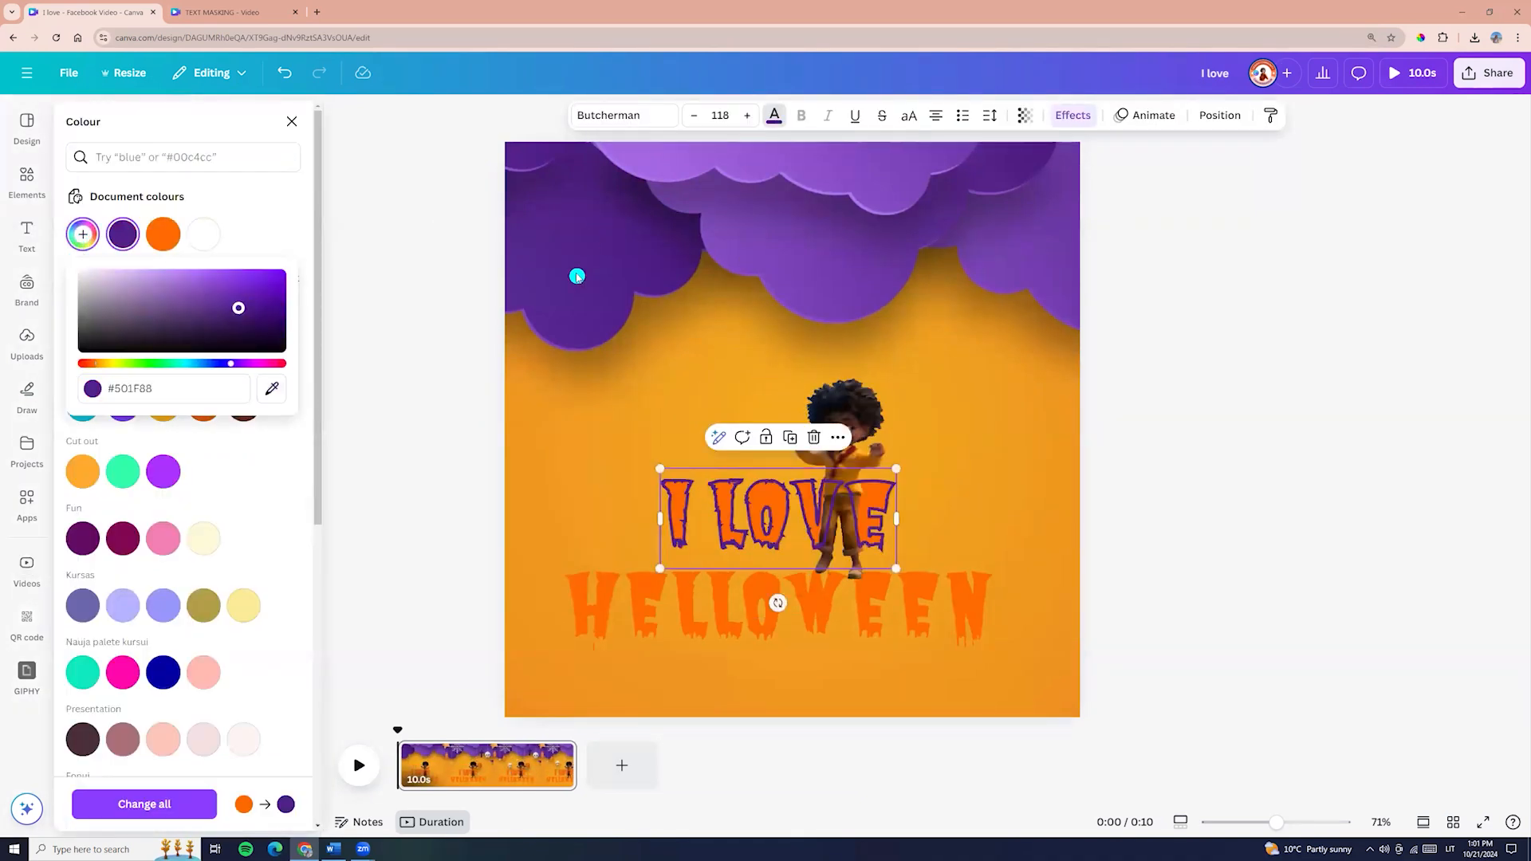
left_click(199, 786)
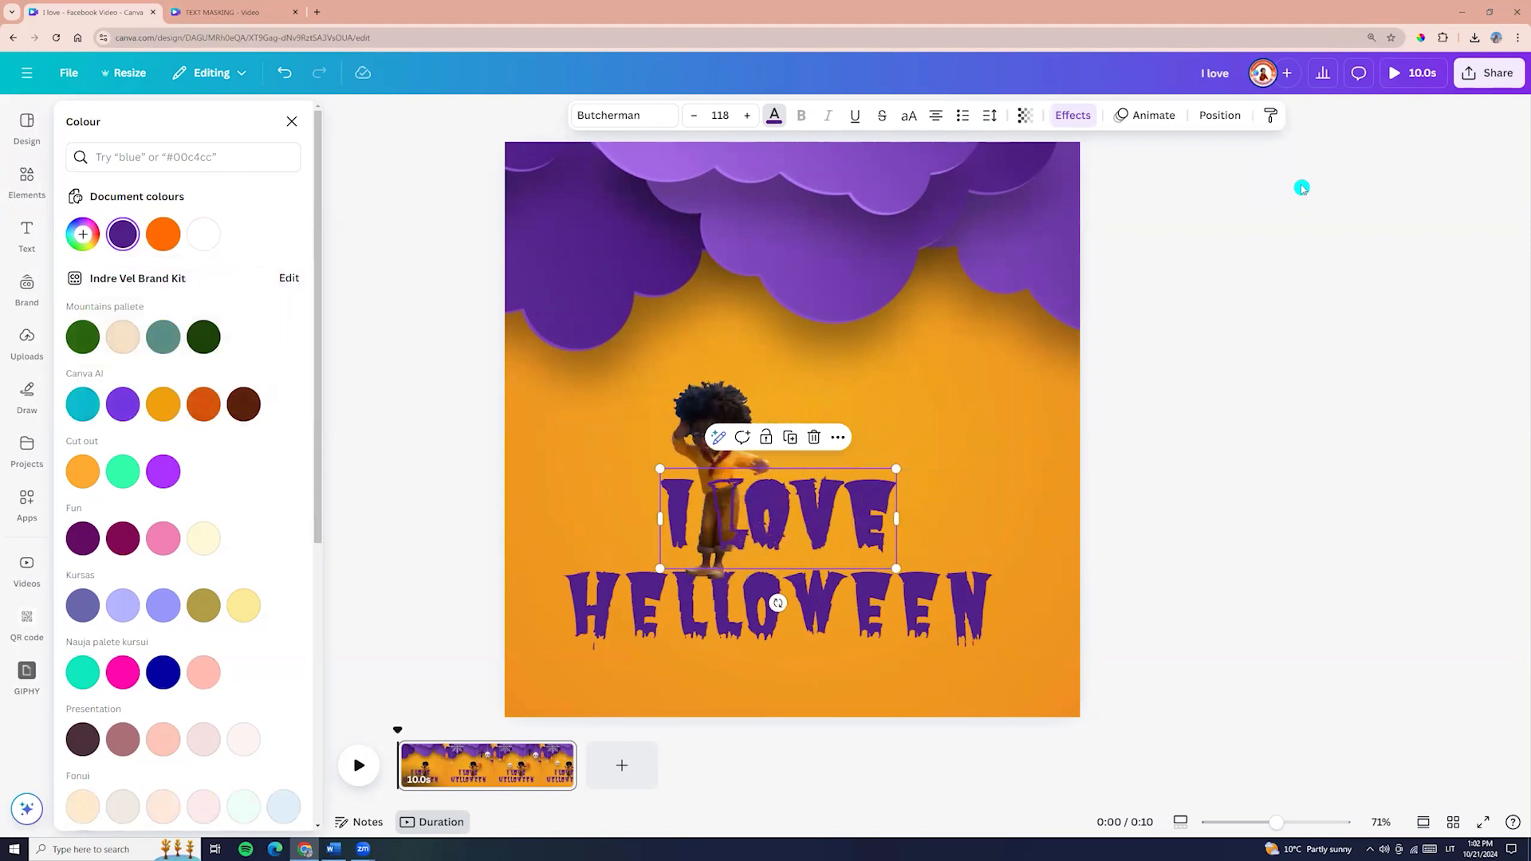
Step: Preview the finished animation full screen and download the design as an MP4 video
left_click(1411, 74)
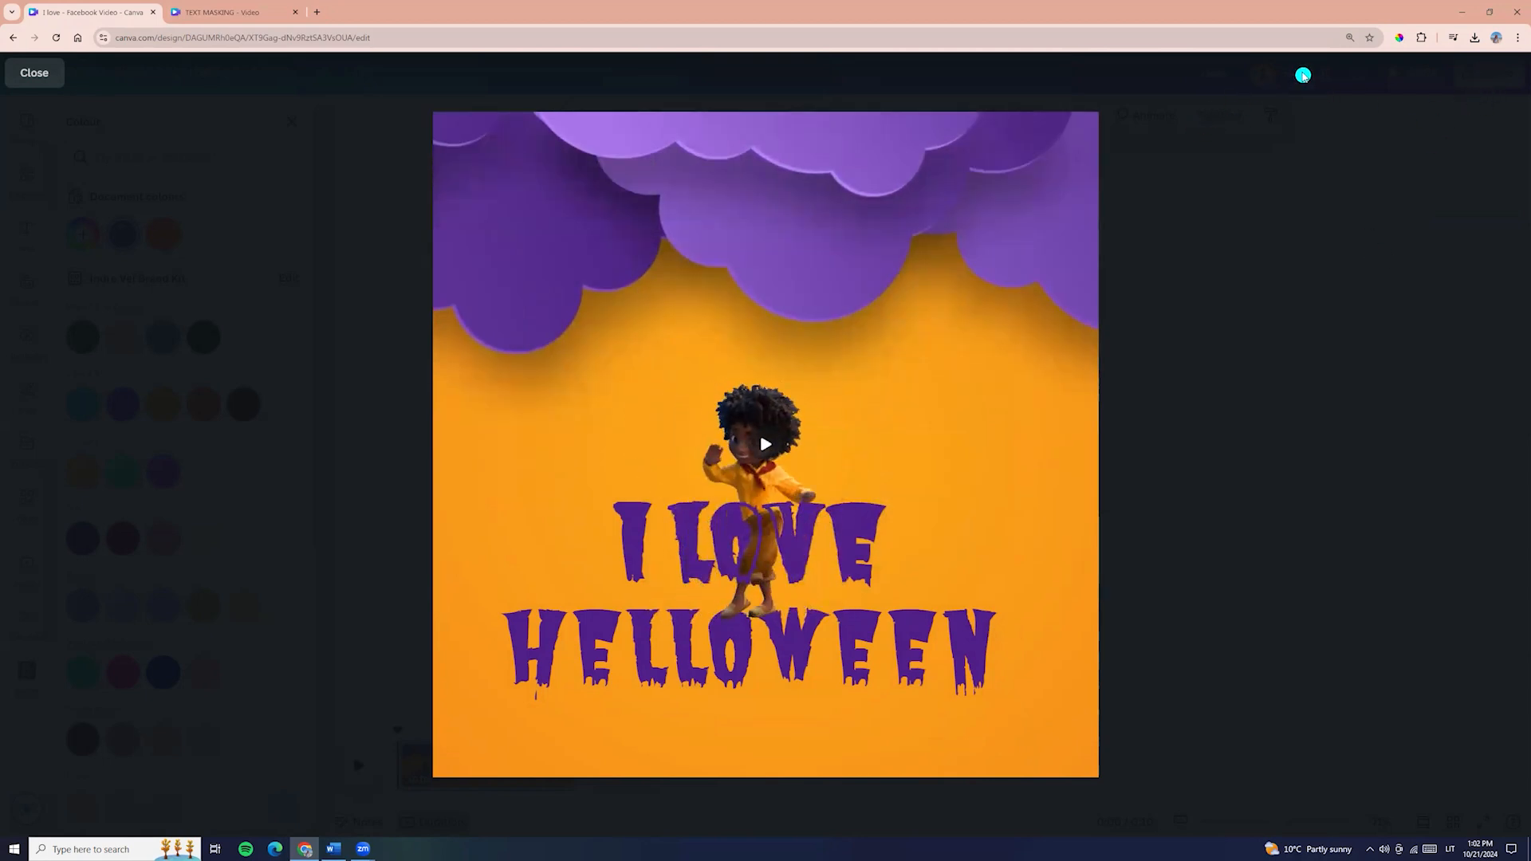
key("Escape")
left_click(1496, 74)
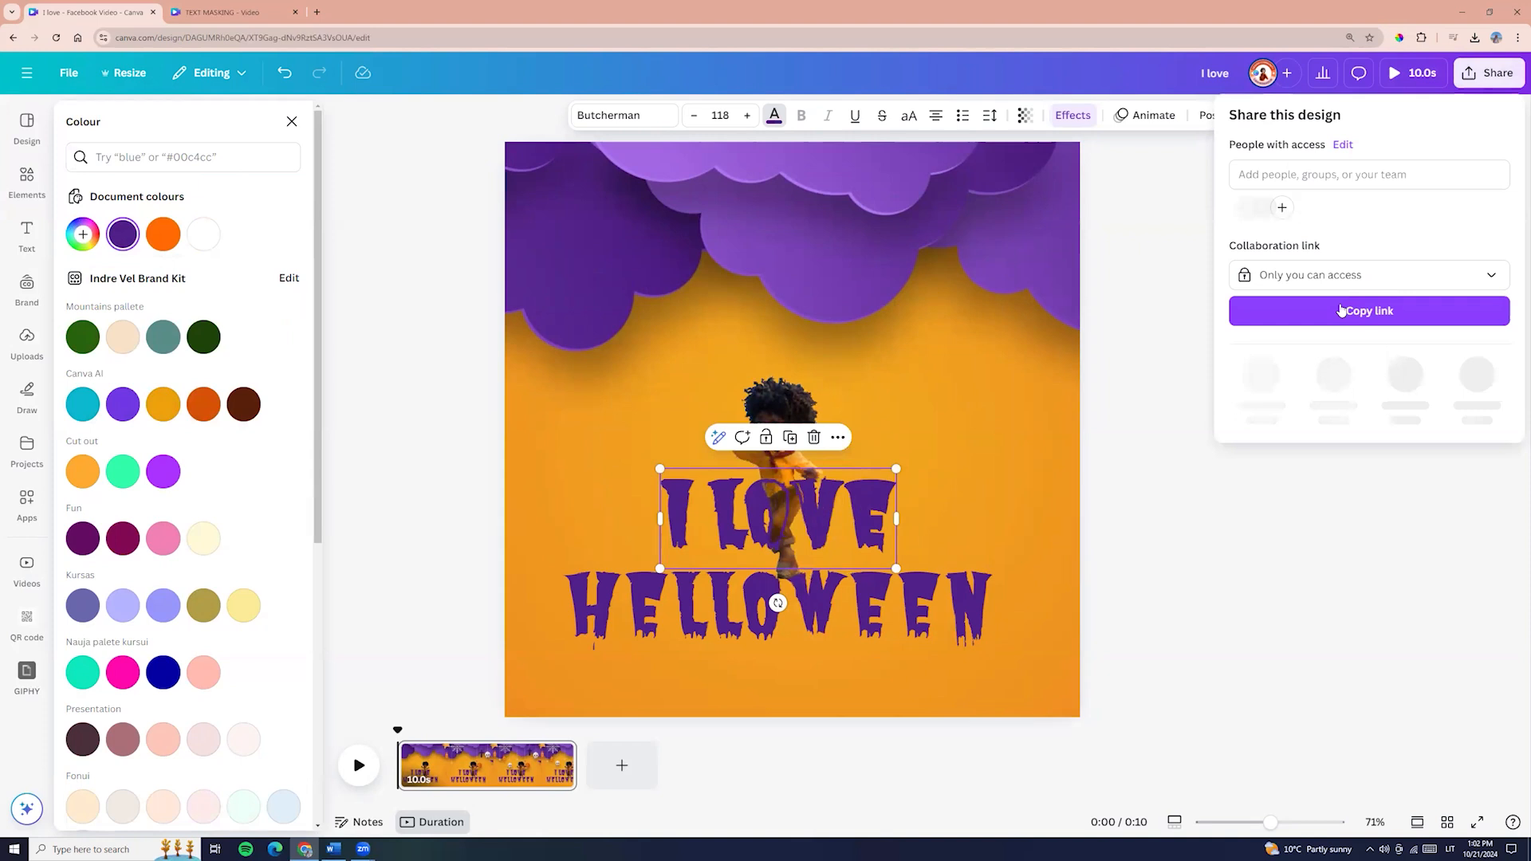
left_click(1261, 384)
left_click(1357, 355)
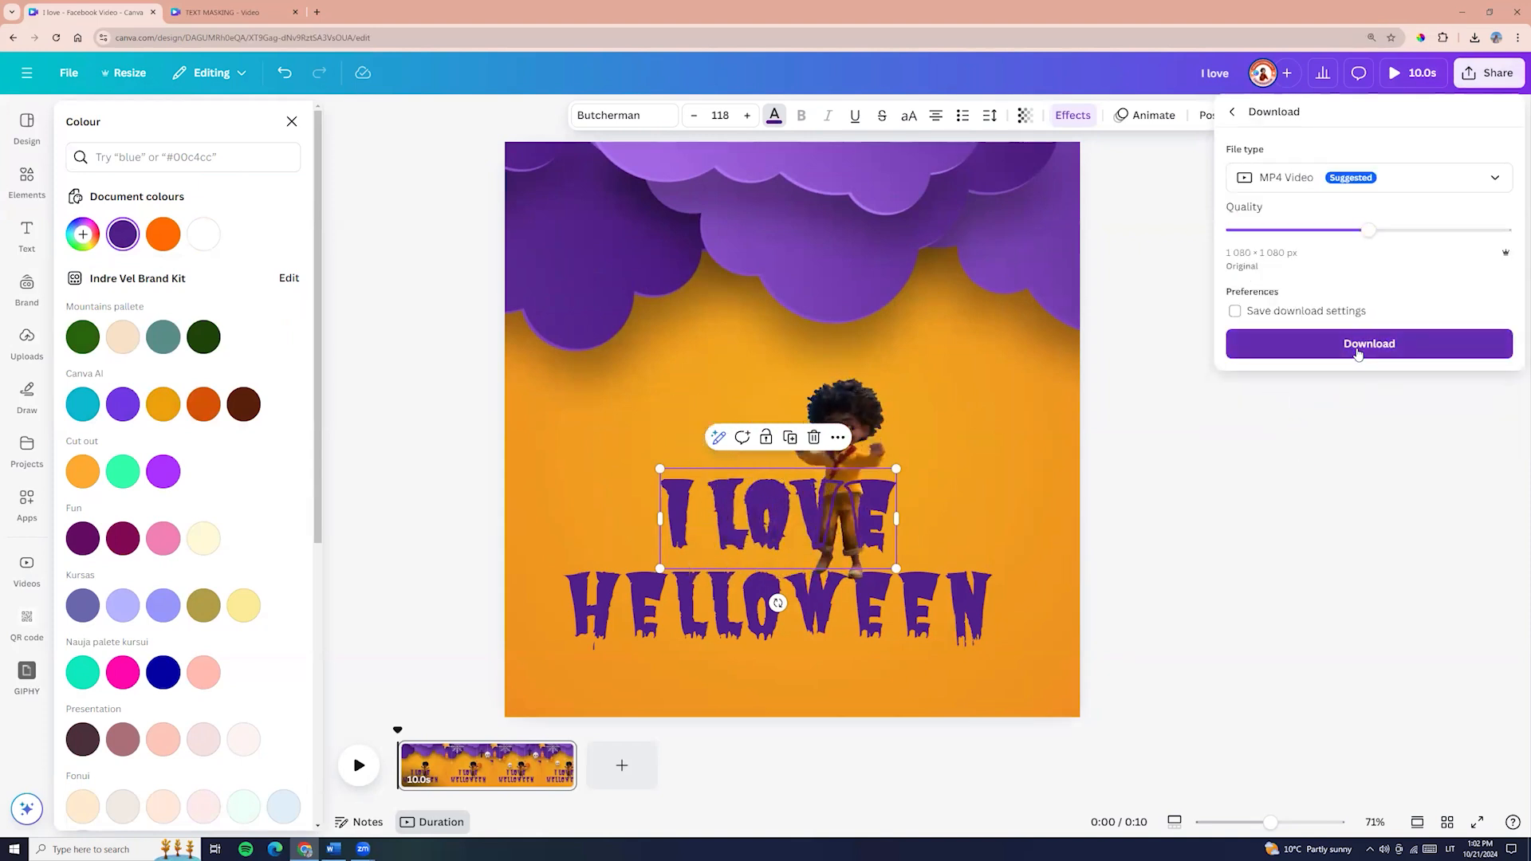